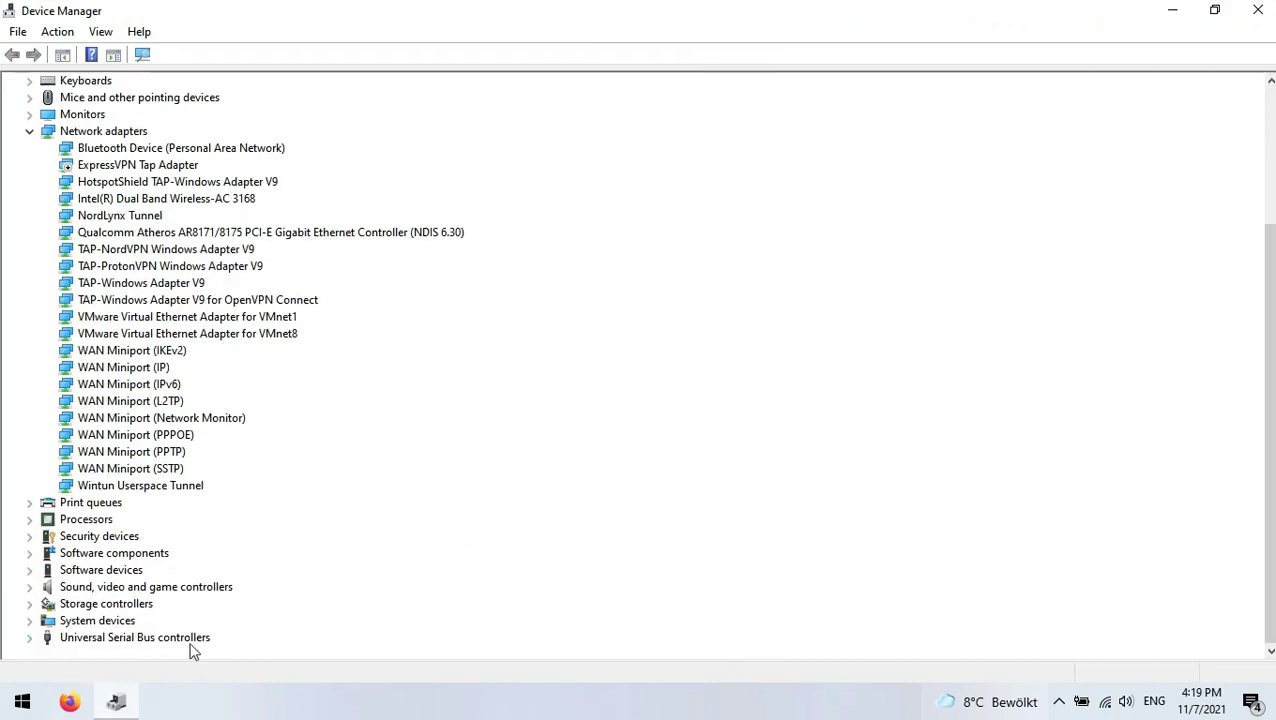
# Expand the Universal Serial Bus controllers category and try to uninstall the Realtek USB 2.0 Card Reader
pyautogui.click(27, 638)
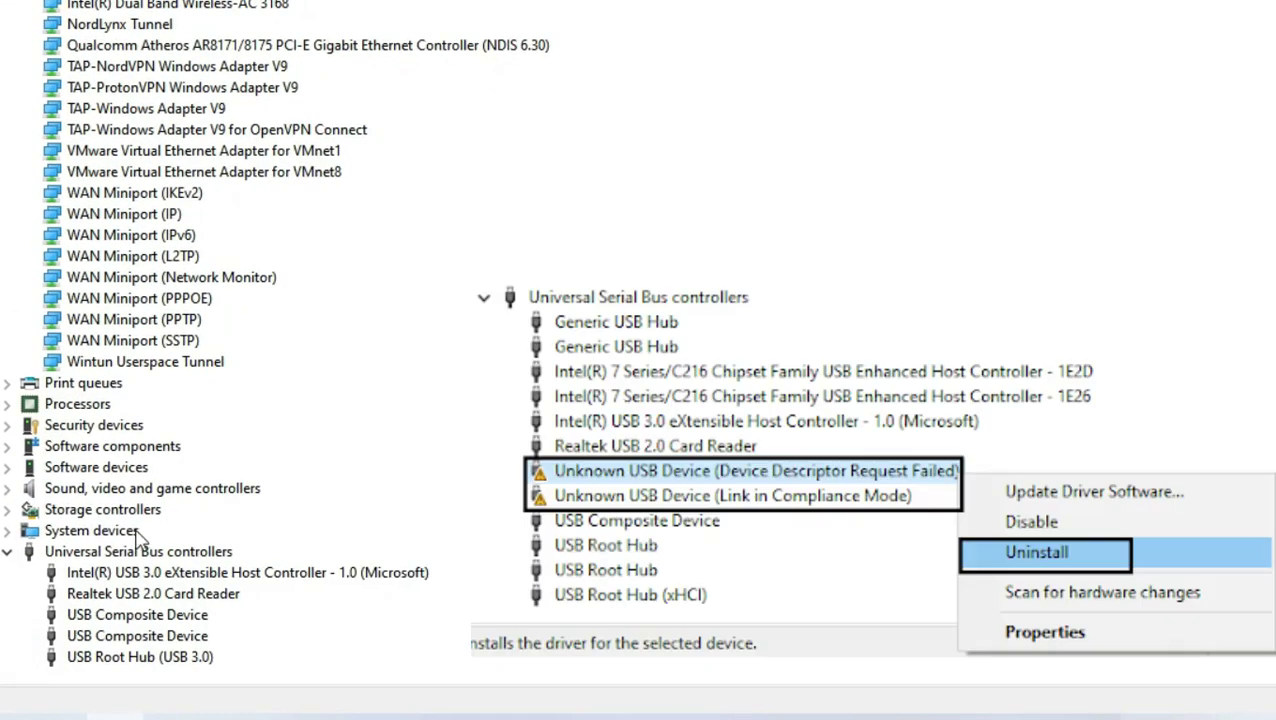
pyautogui.rightClick(197, 600)
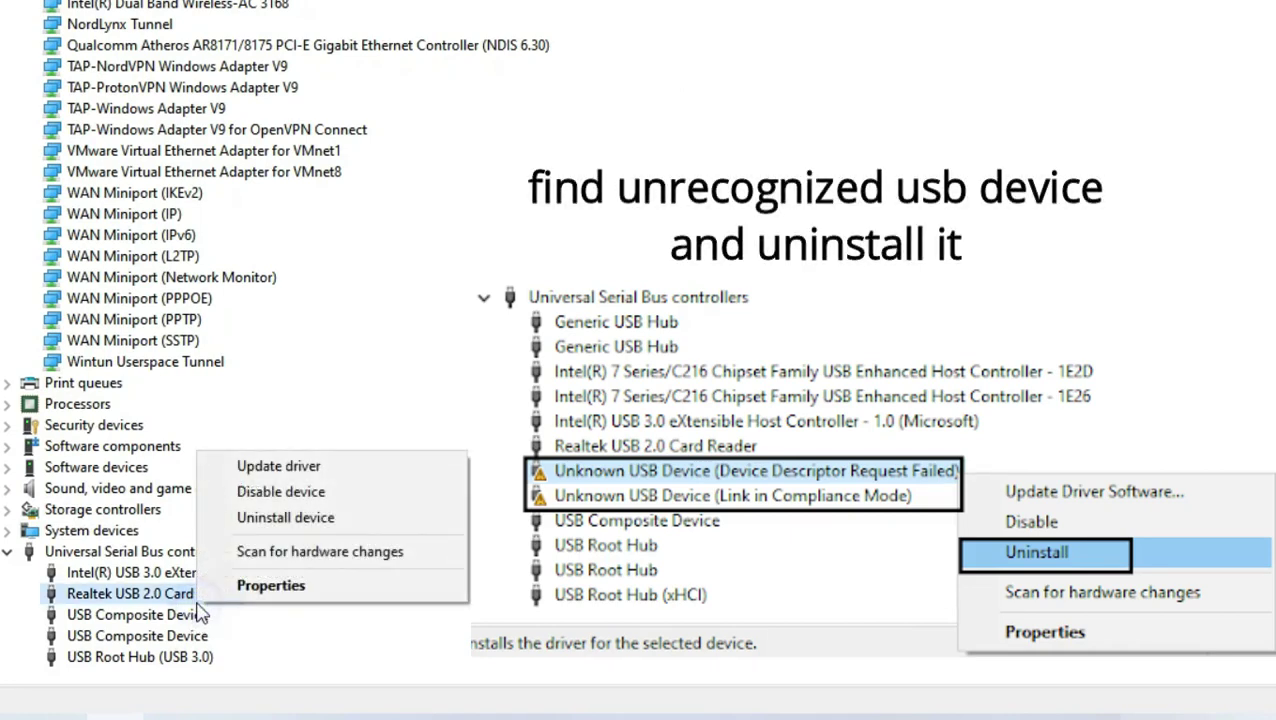
pyautogui.click(262, 517)
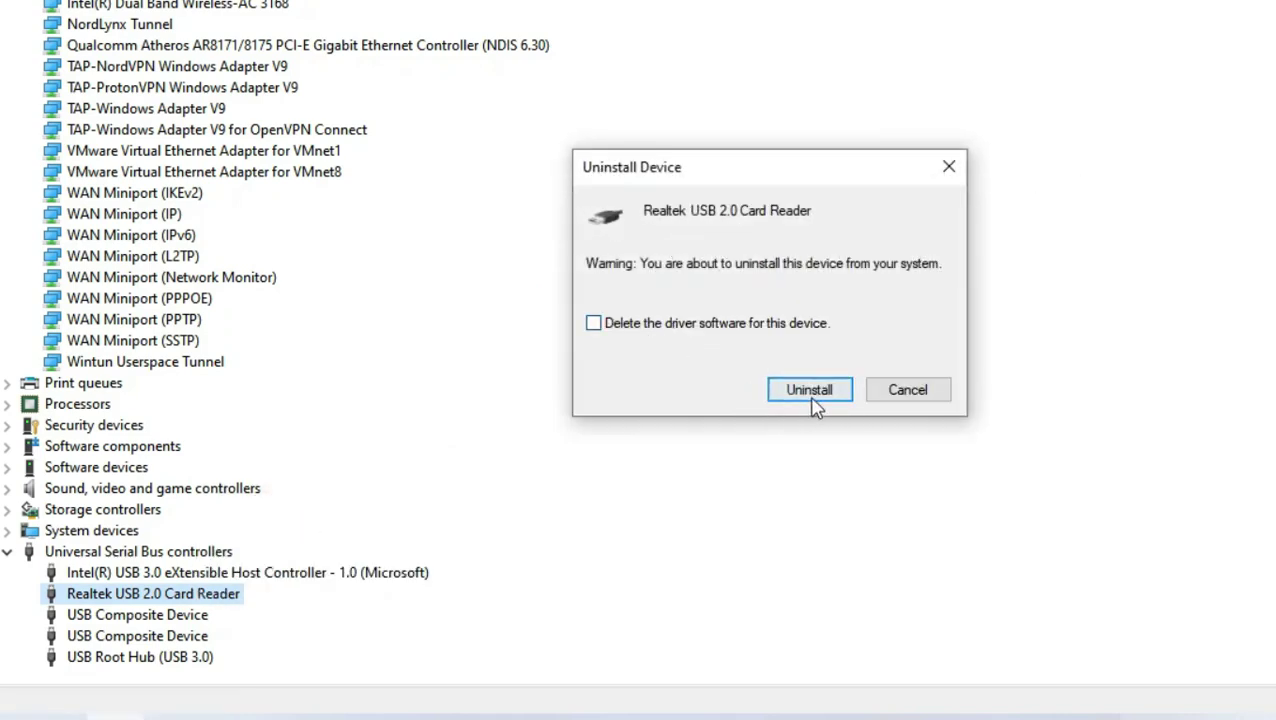
pyautogui.click(809, 390)
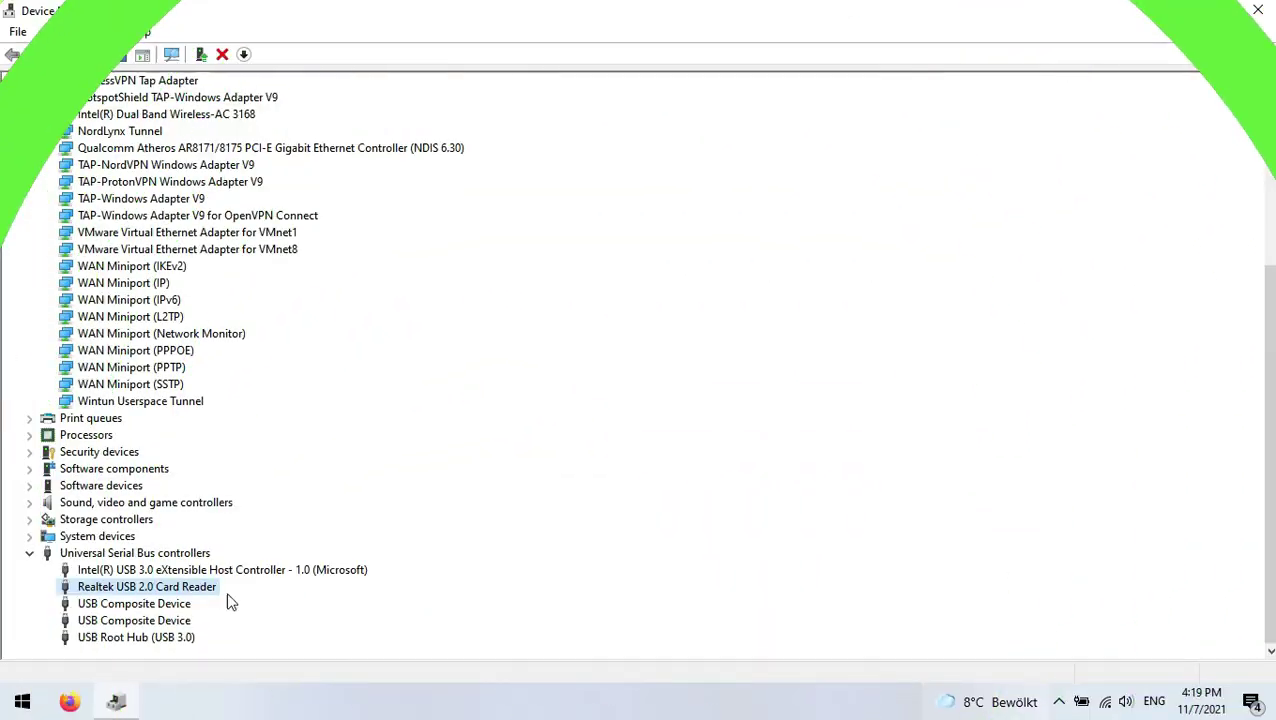
# Run an automatic driver search for USB Root Hub (USB 3.0) and close the update wizard
pyautogui.click(333, 599)
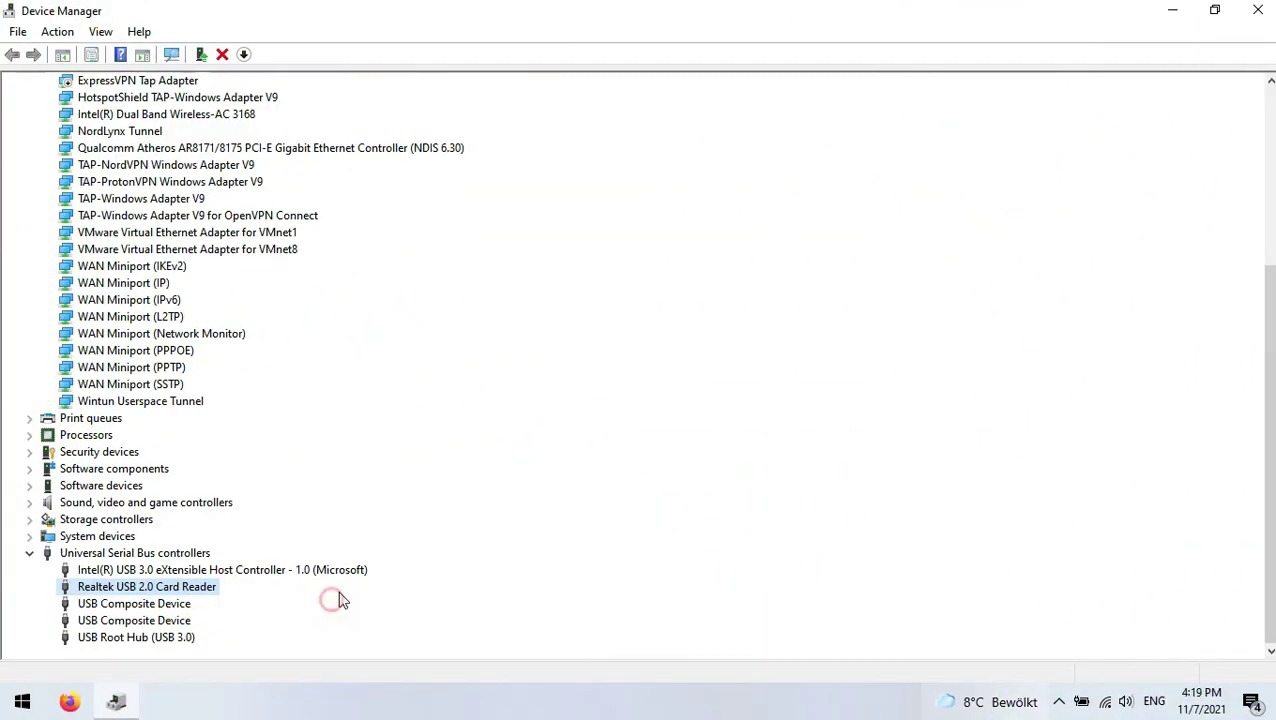
pyautogui.rightClick(178, 606)
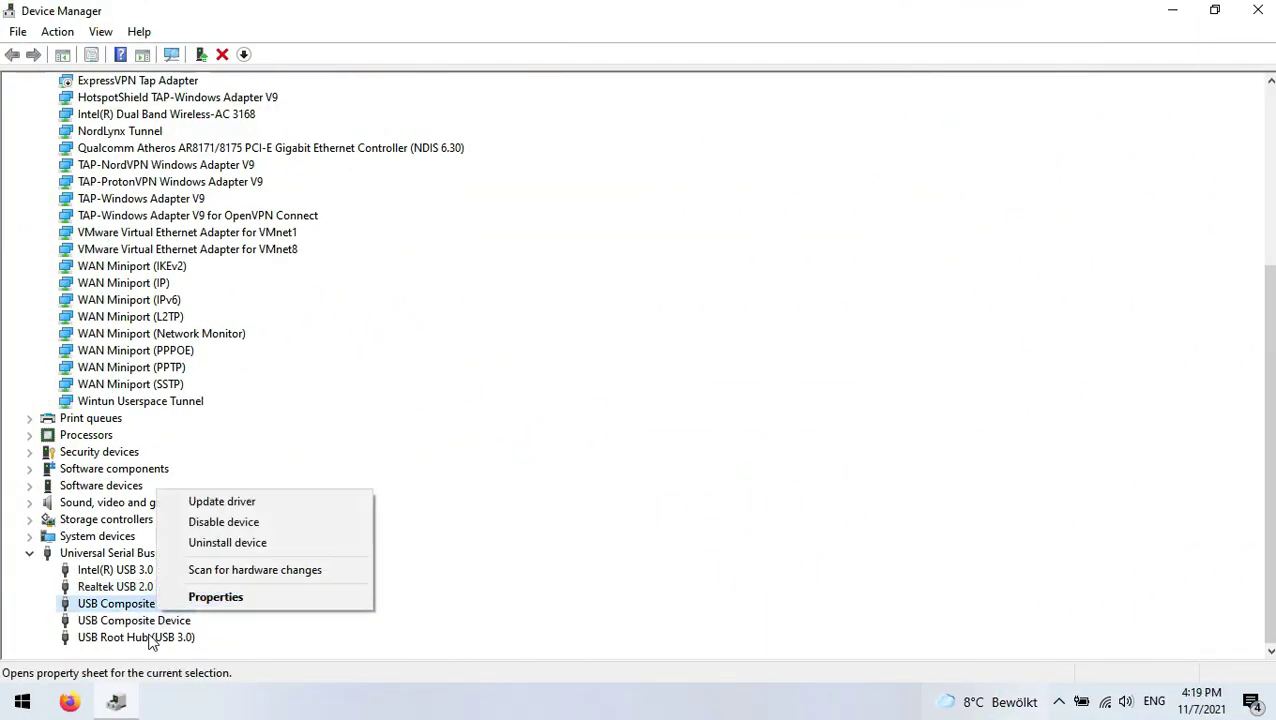
pyautogui.rightClick(150, 636)
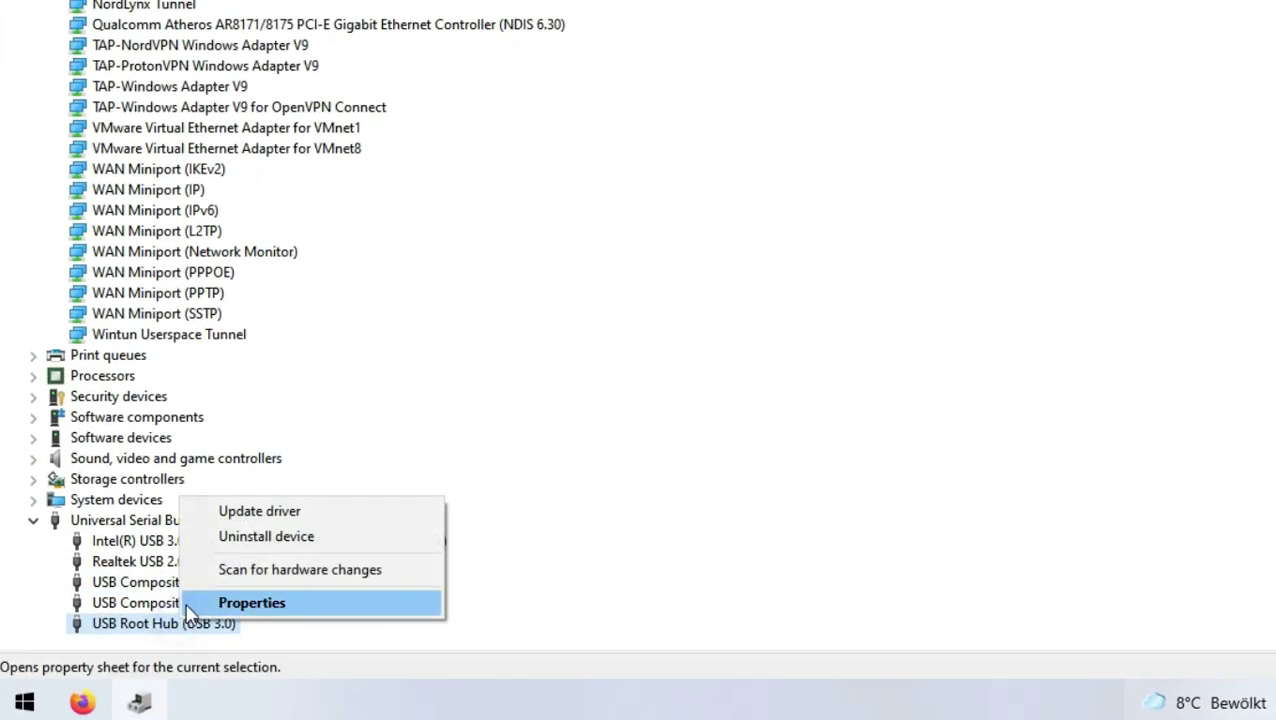
pyautogui.click(277, 516)
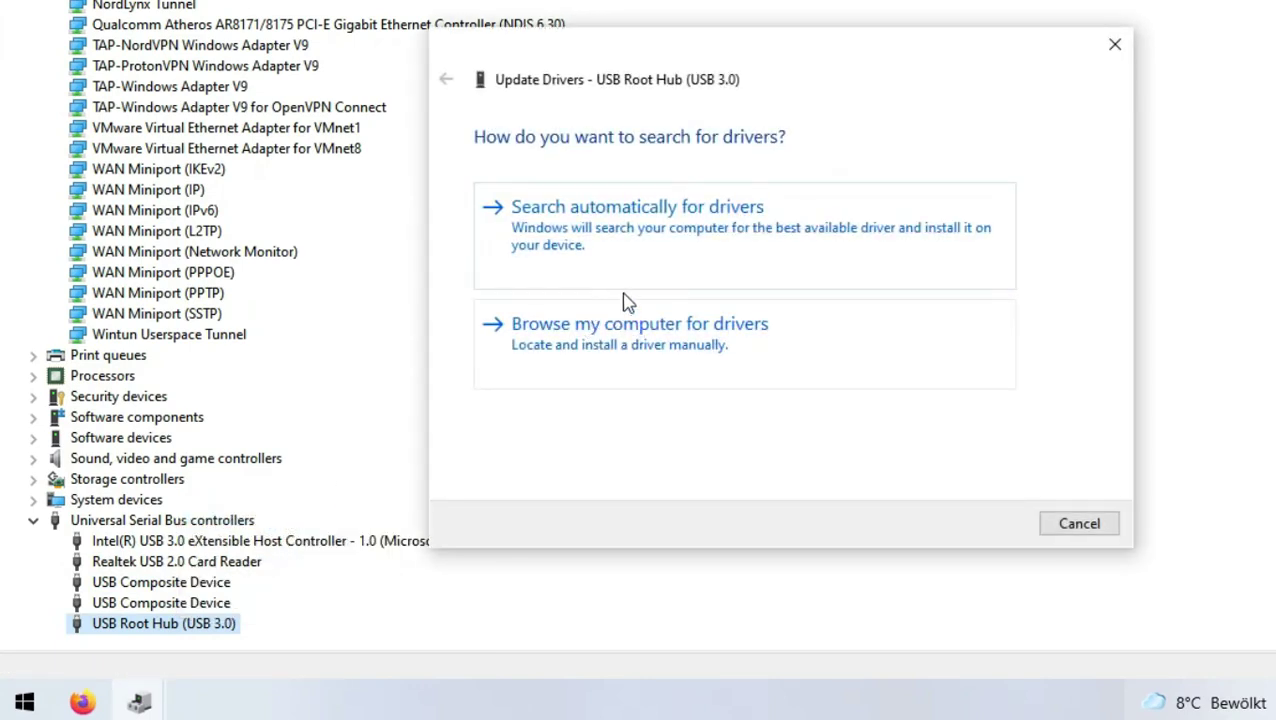
pyautogui.click(644, 272)
pyautogui.click(775, 435)
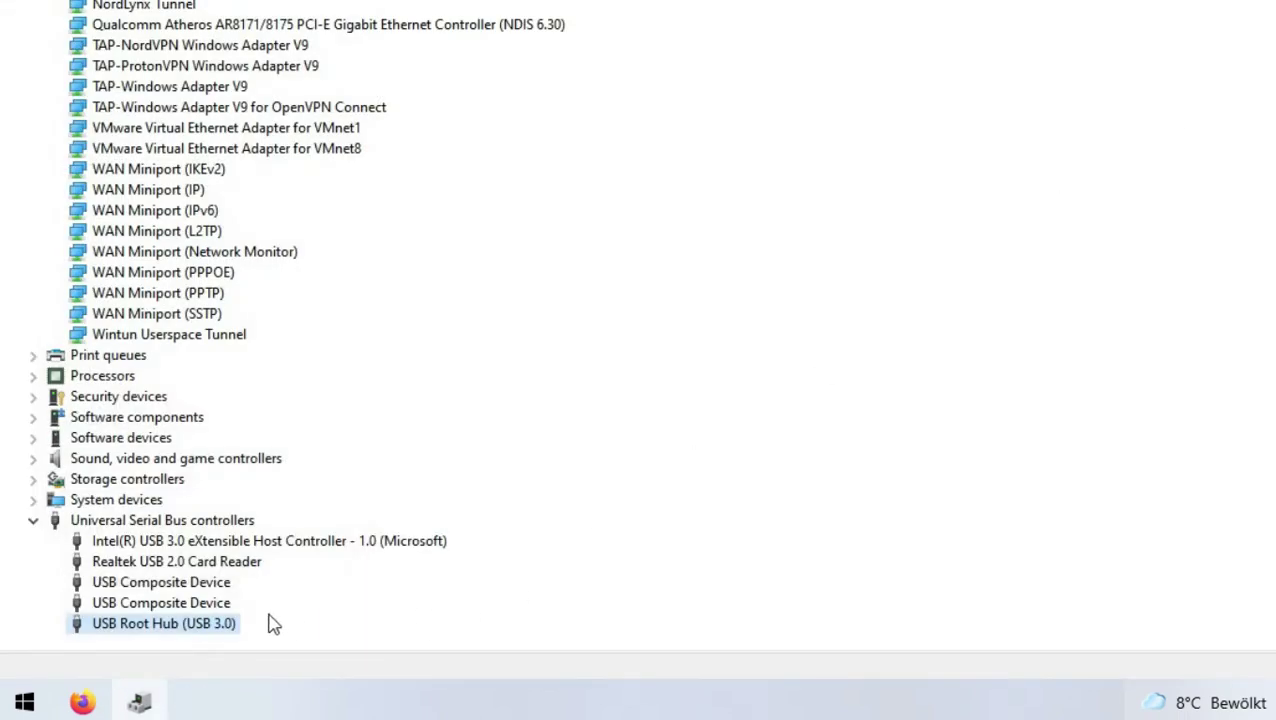
# Check the device status in the properties of USB Root Hub (USB 3.0), leaving the settings as they are
pyautogui.rightClick(231, 638)
pyautogui.click(303, 614)
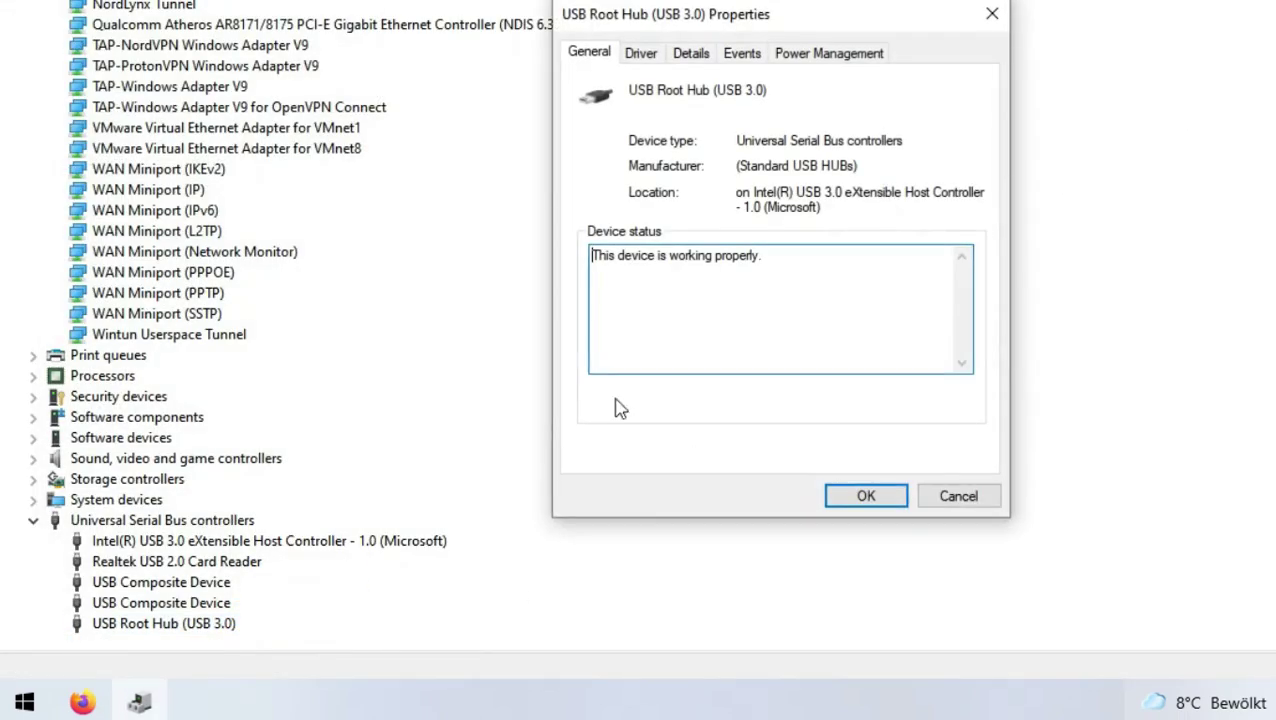
pyautogui.click(990, 13)
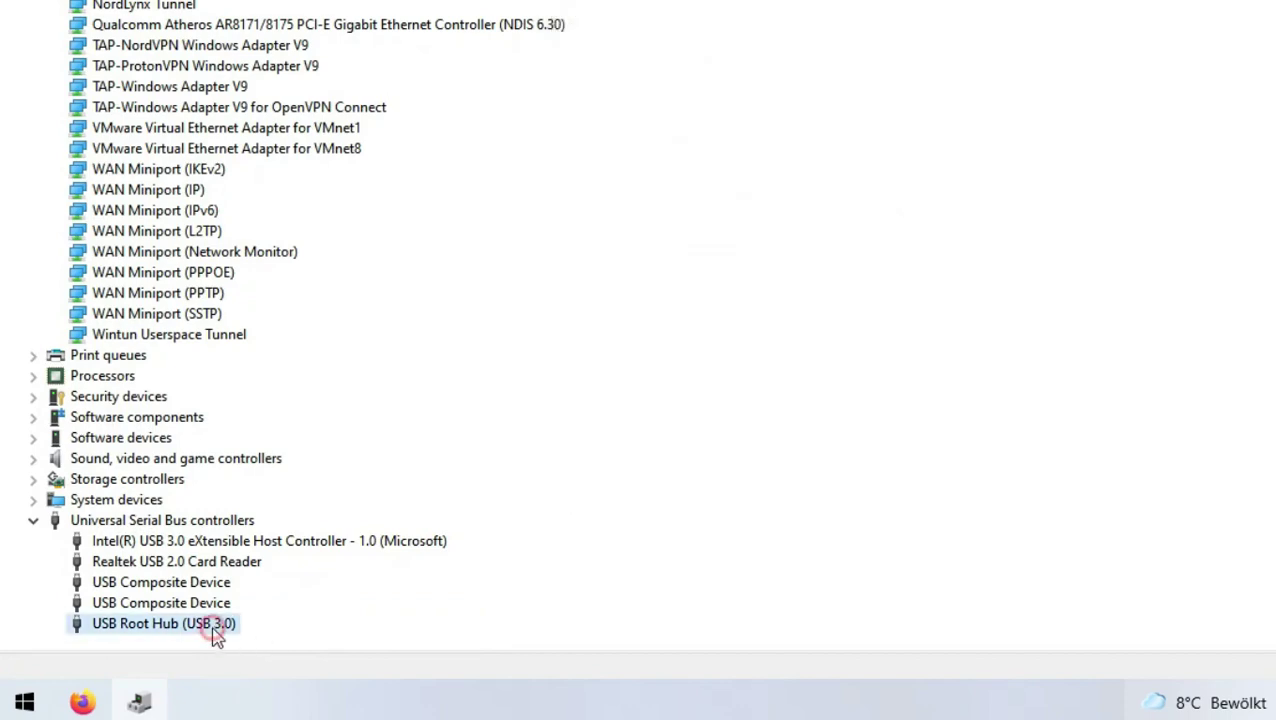
# Update USB Root Hub (USB 3.0) manually with the compatible driver of the same name from the local driver list, declining the restart
pyautogui.rightClick(217, 638)
pyautogui.click(295, 518)
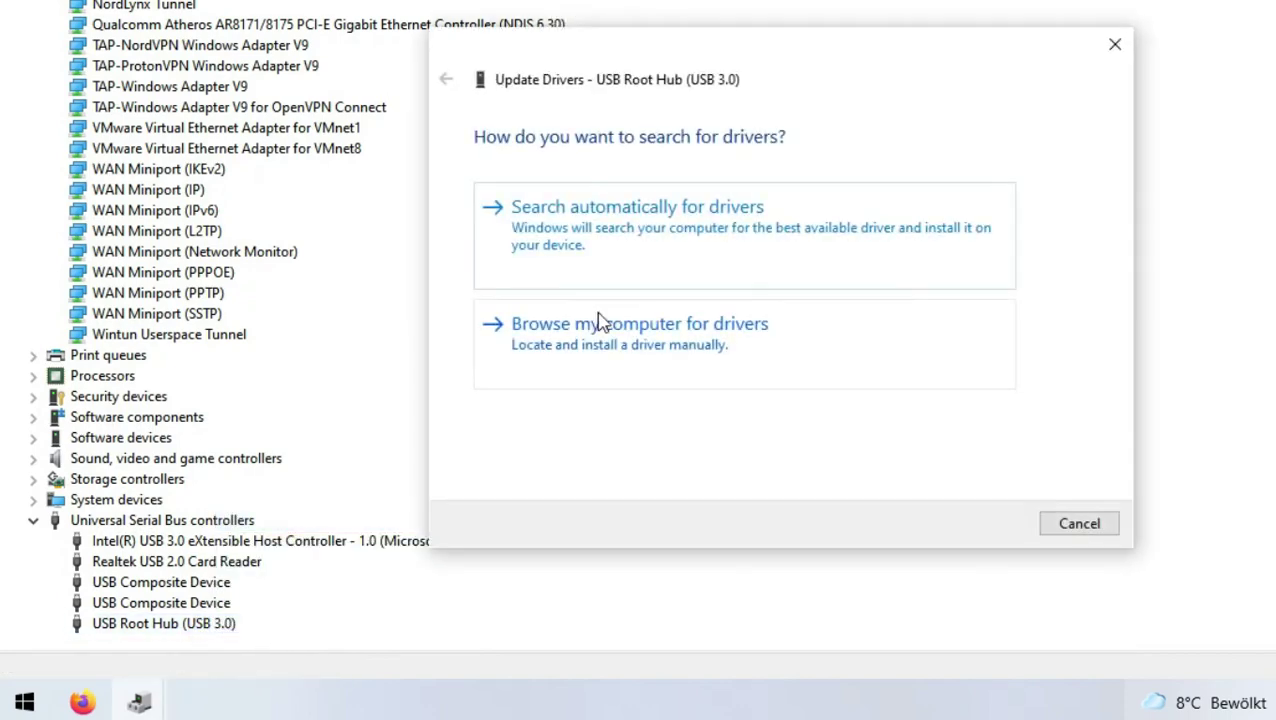
pyautogui.click(606, 325)
pyautogui.click(641, 374)
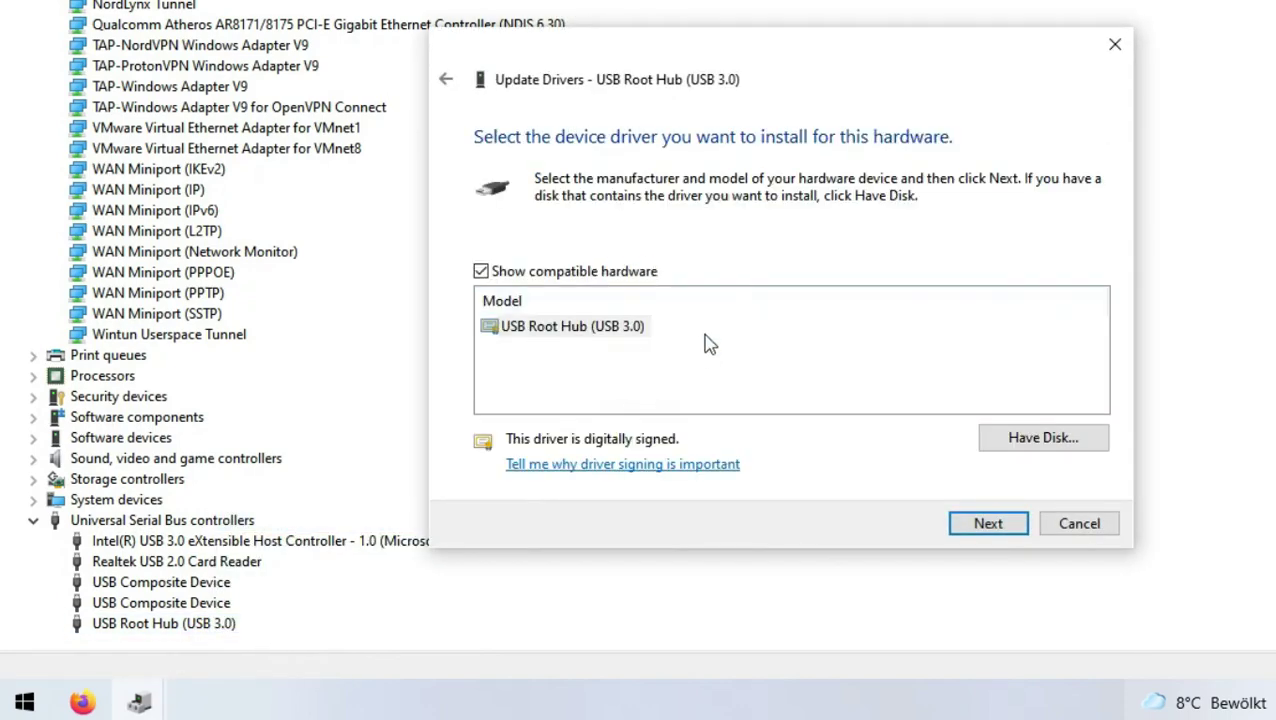
pyautogui.click(985, 523)
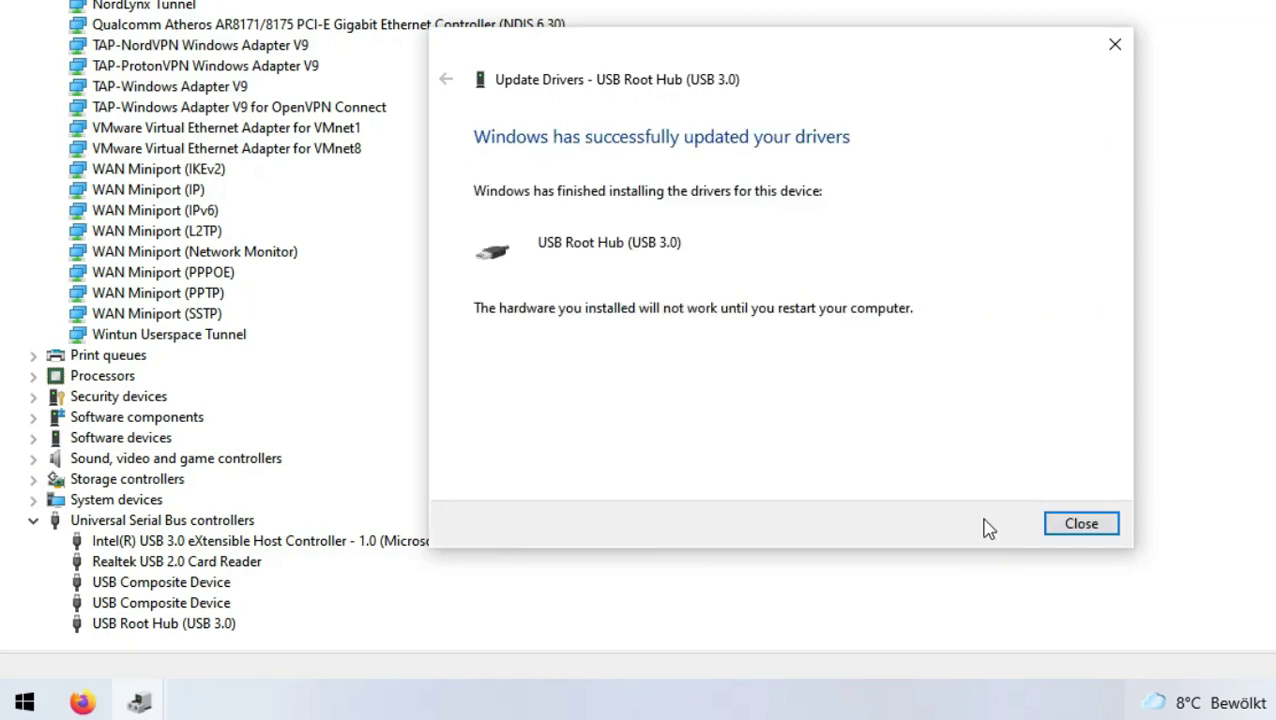
pyautogui.click(1074, 524)
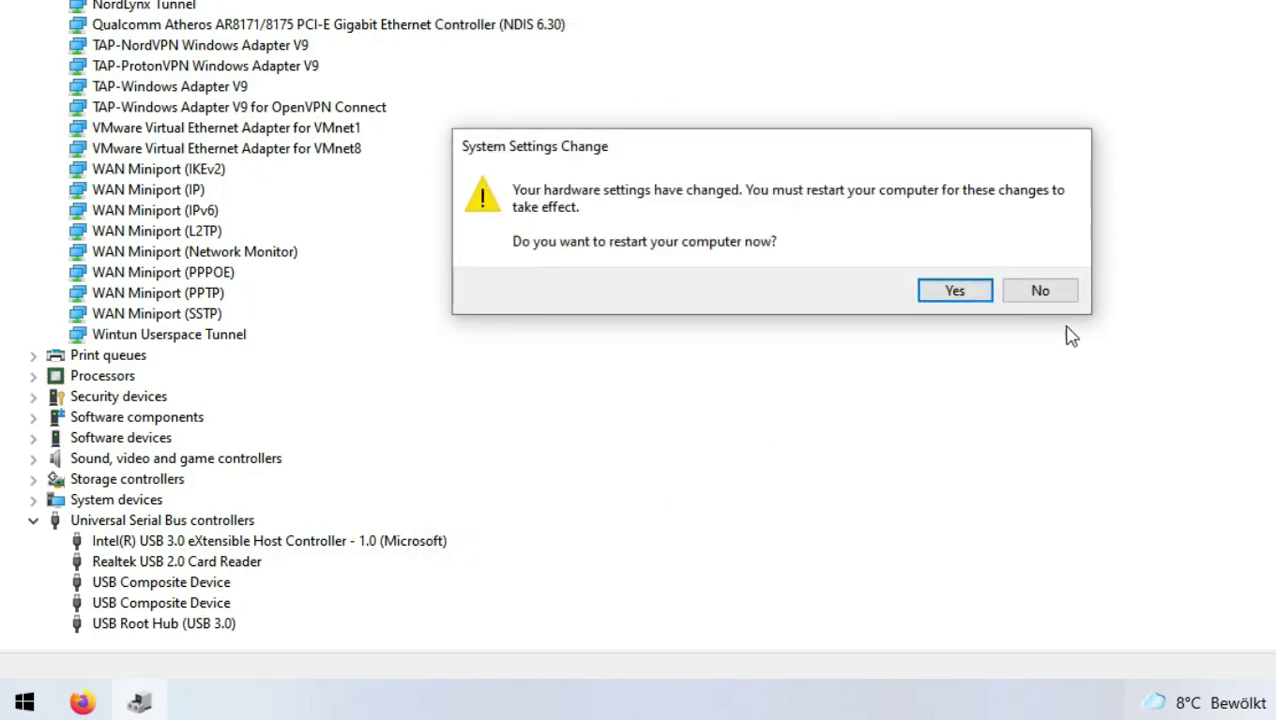
pyautogui.click(1022, 291)
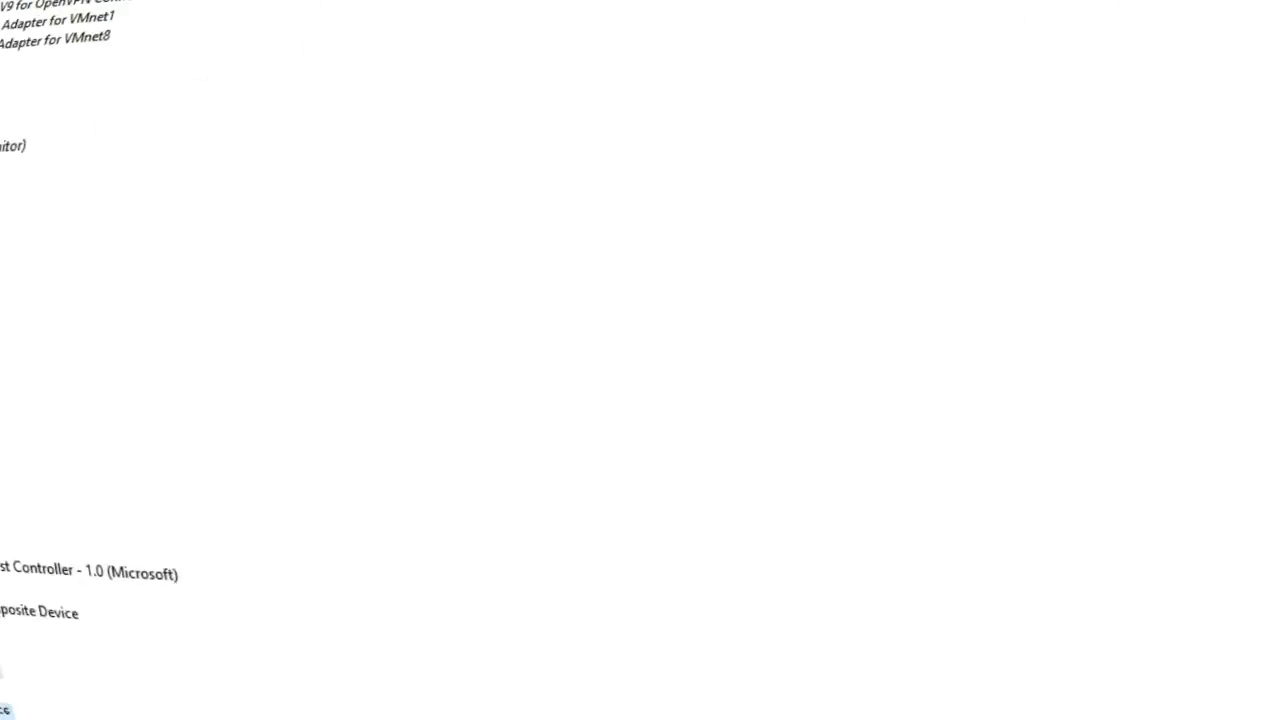
# Uninstall the USB Root Hub (USB 3.0) device and decline the immediate restart
pyautogui.rightClick(183, 651)
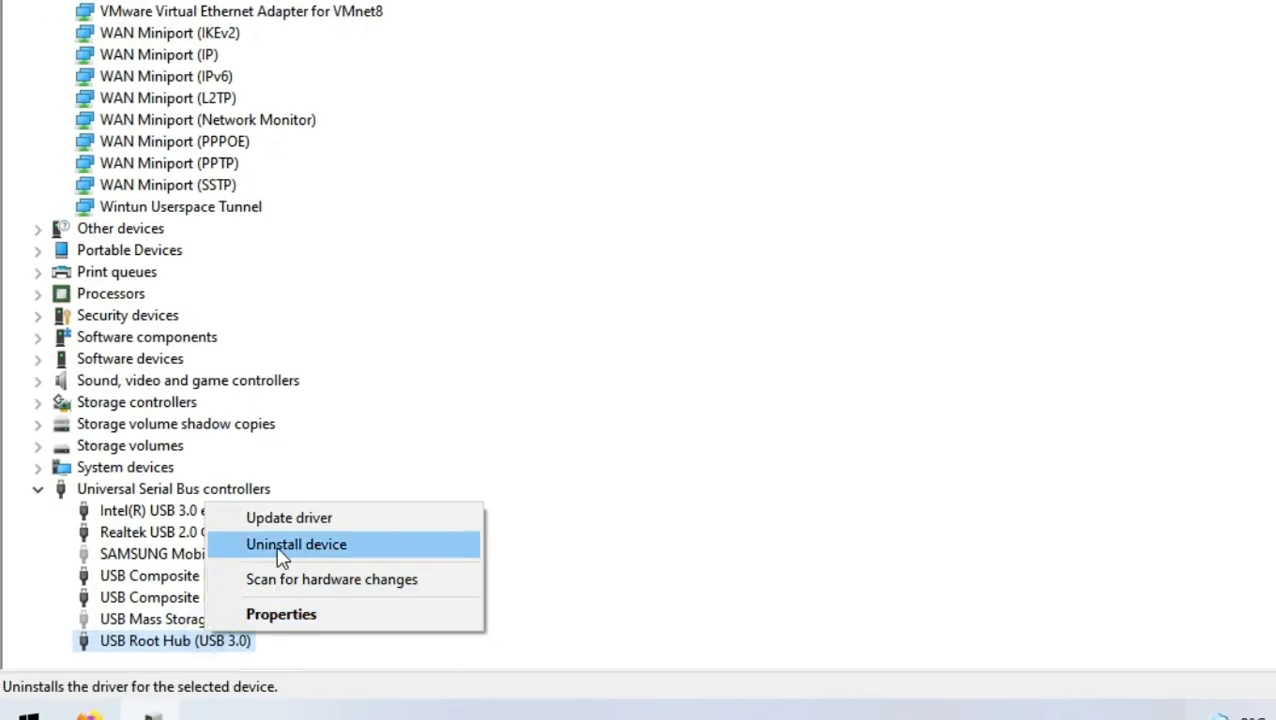
pyautogui.click(285, 545)
pyautogui.click(880, 368)
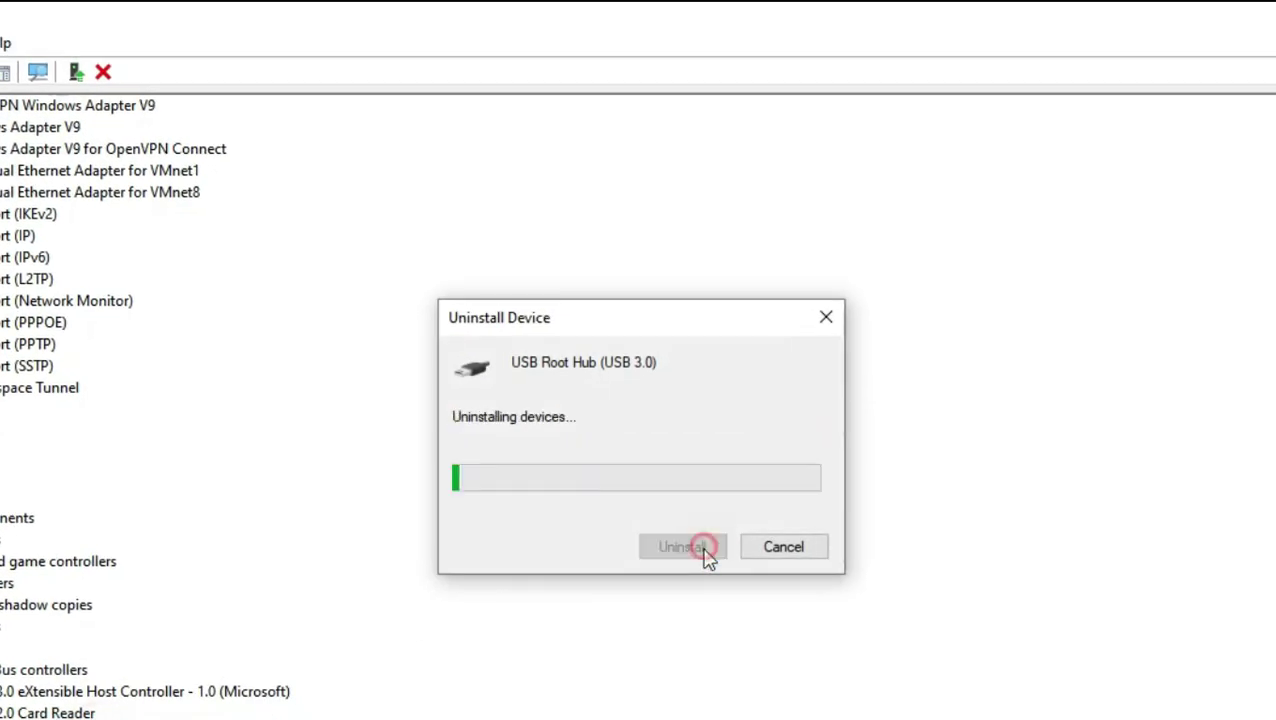
pyautogui.click(230, 670)
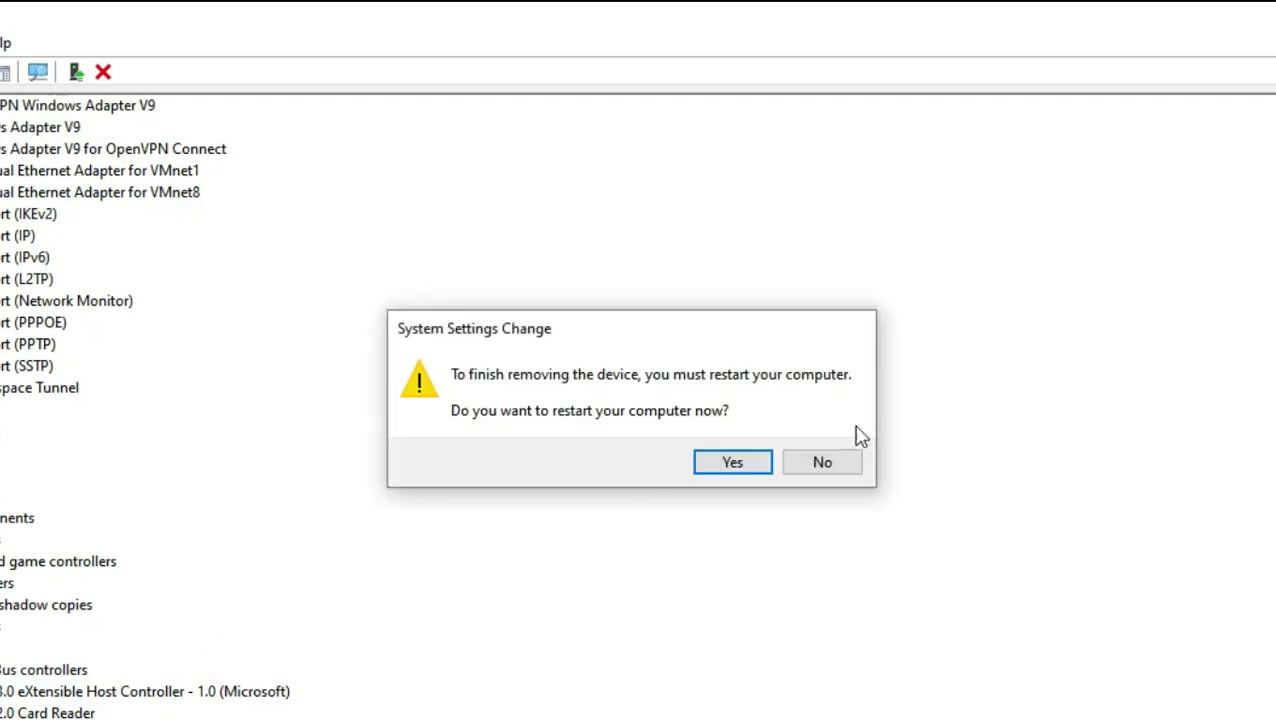
pyautogui.click(828, 461)
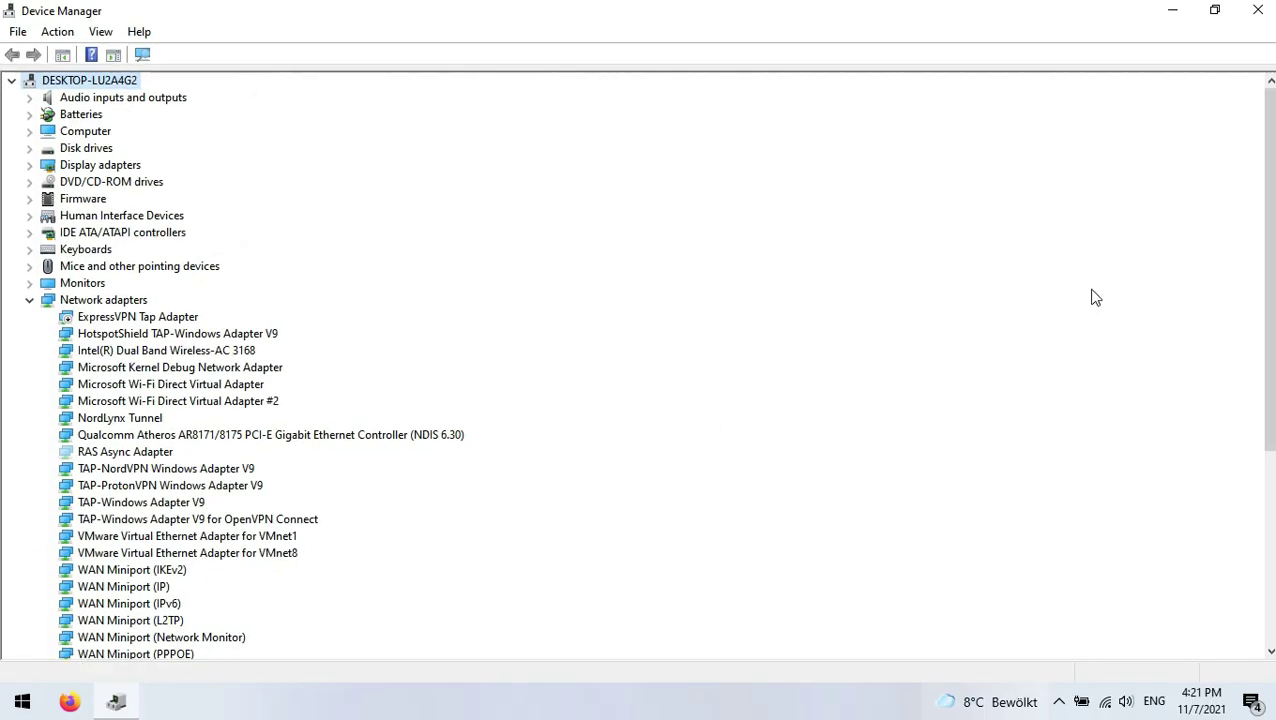
# Uninstall the Intel(R) USB 3.0 eXtensible Host Controller - 1.0 (Microsoft) and decline the immediate restart
pyautogui.moveTo(1268, 226); pyautogui.dragTo(1250, 418)
pyautogui.moveTo(1272, 270); pyautogui.dragTo(1230, 598)
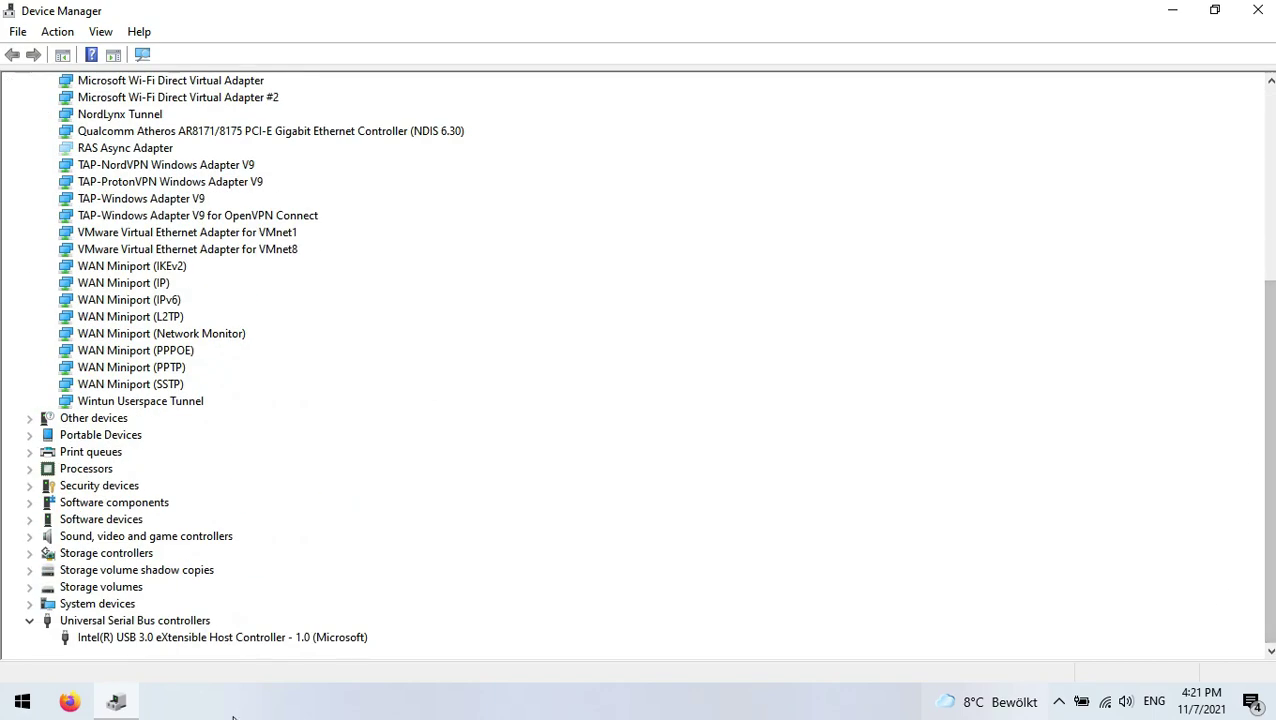
pyautogui.rightClick(126, 622)
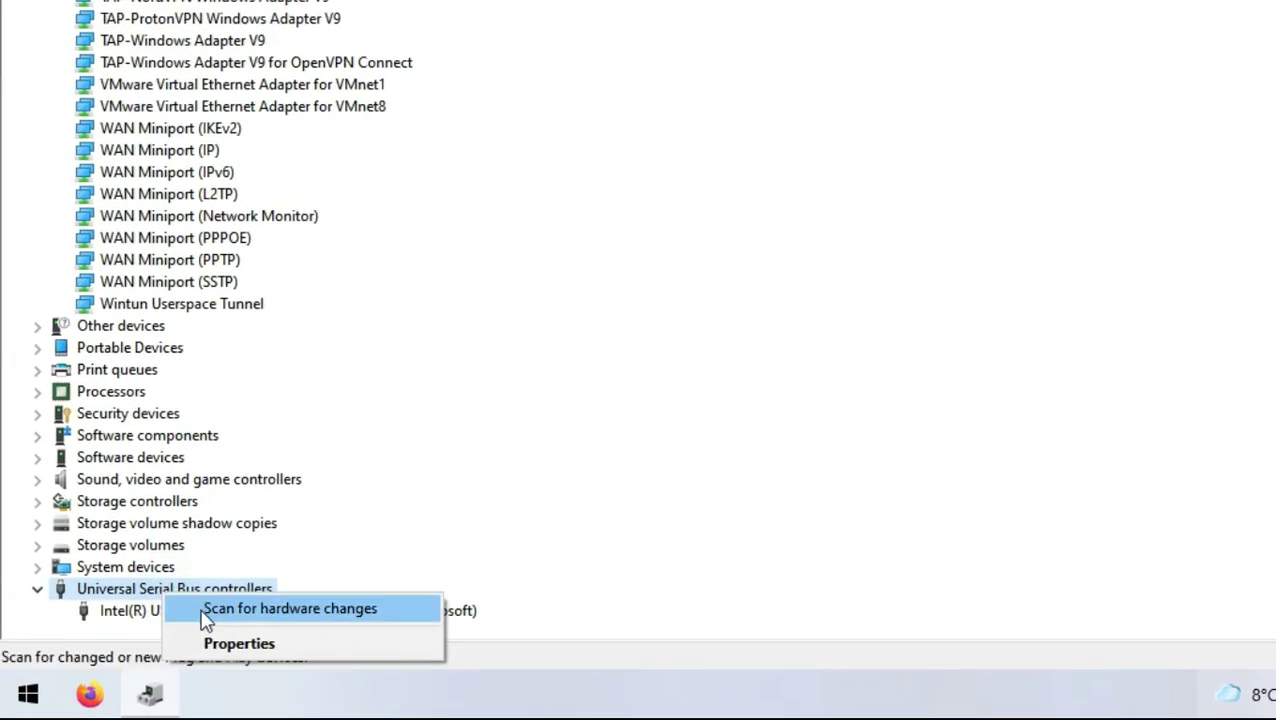
pyautogui.rightClick(136, 614)
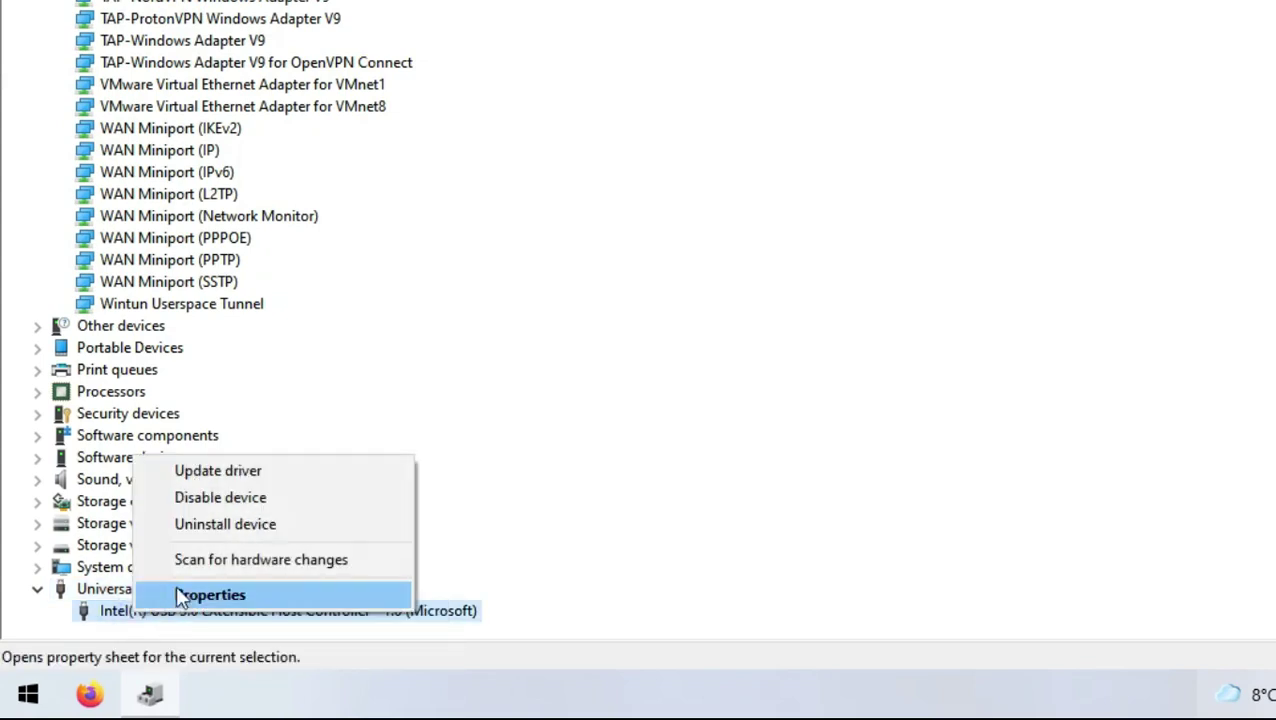
pyautogui.click(257, 521)
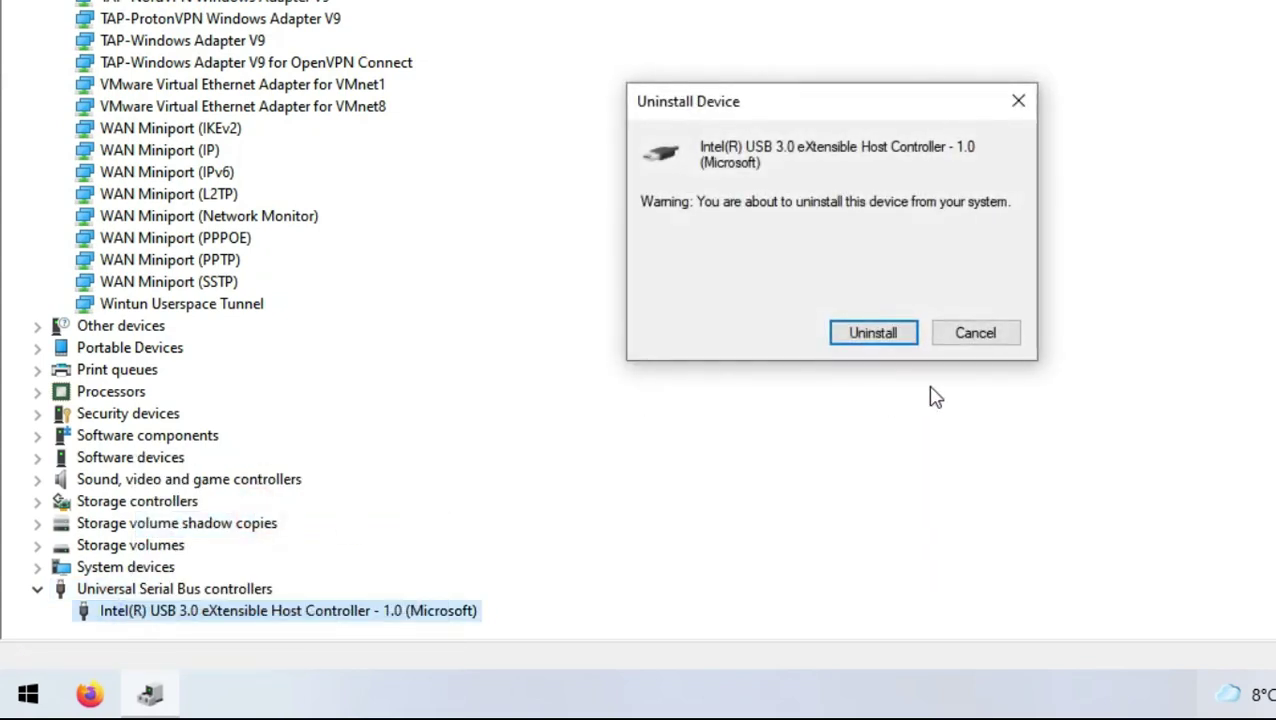
pyautogui.click(880, 340)
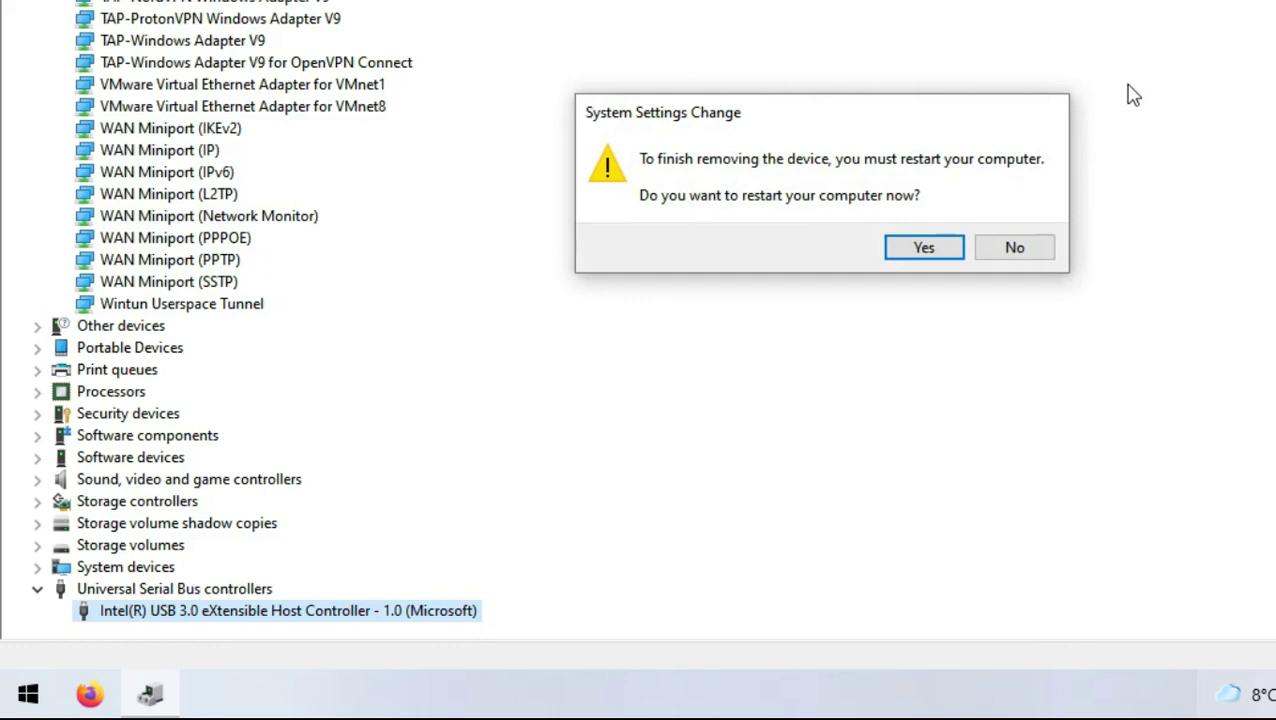
pyautogui.click(1014, 247)
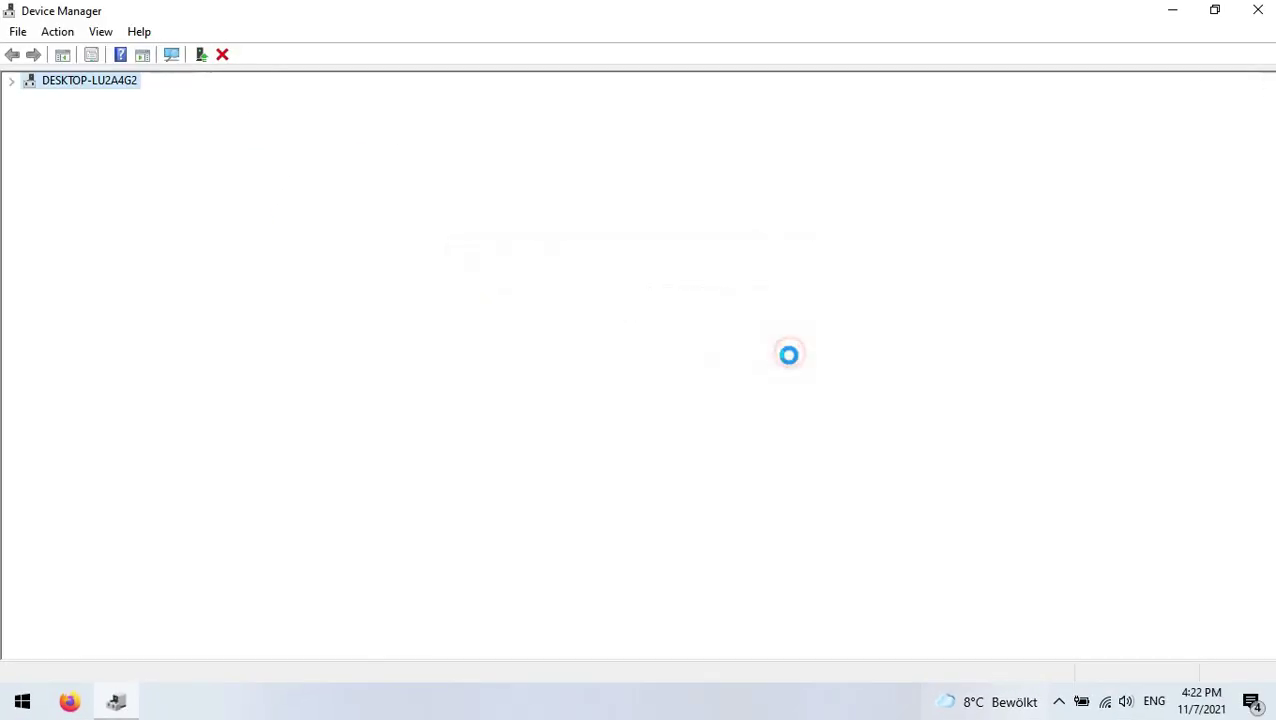
# Scan the system for hardware changes and restart the computer
pyautogui.click(57, 31)
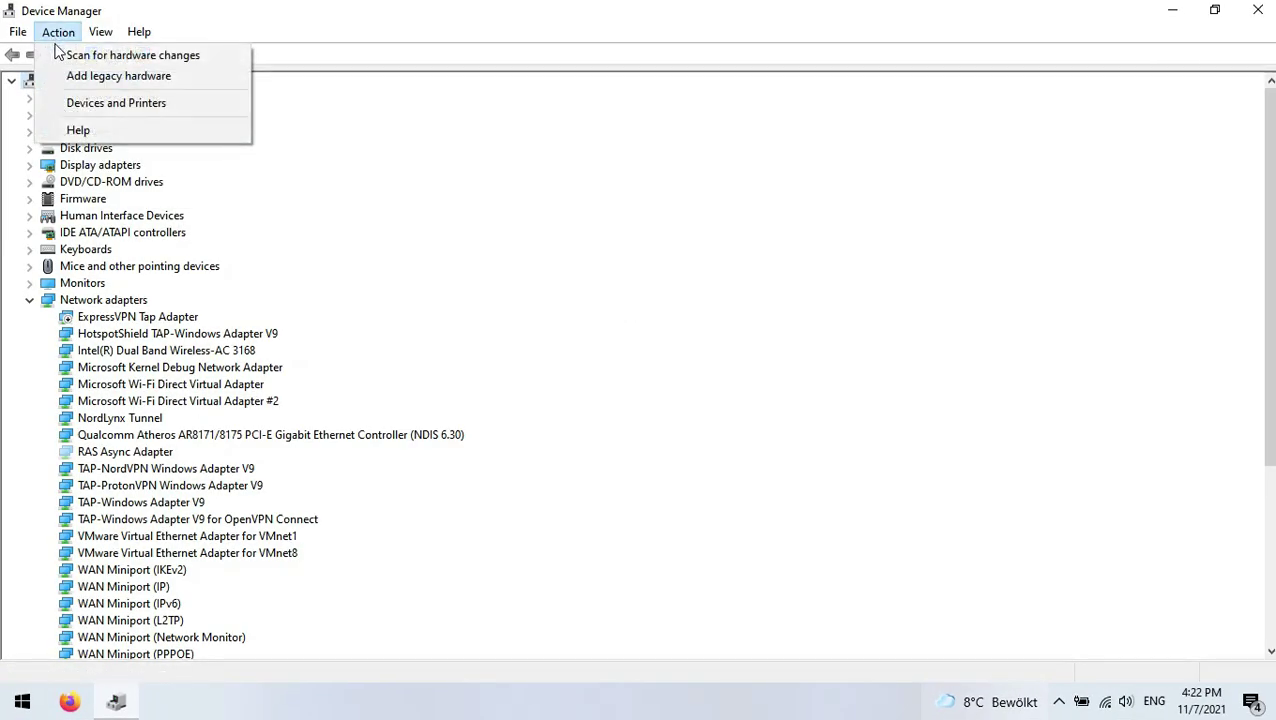
pyautogui.click(104, 57)
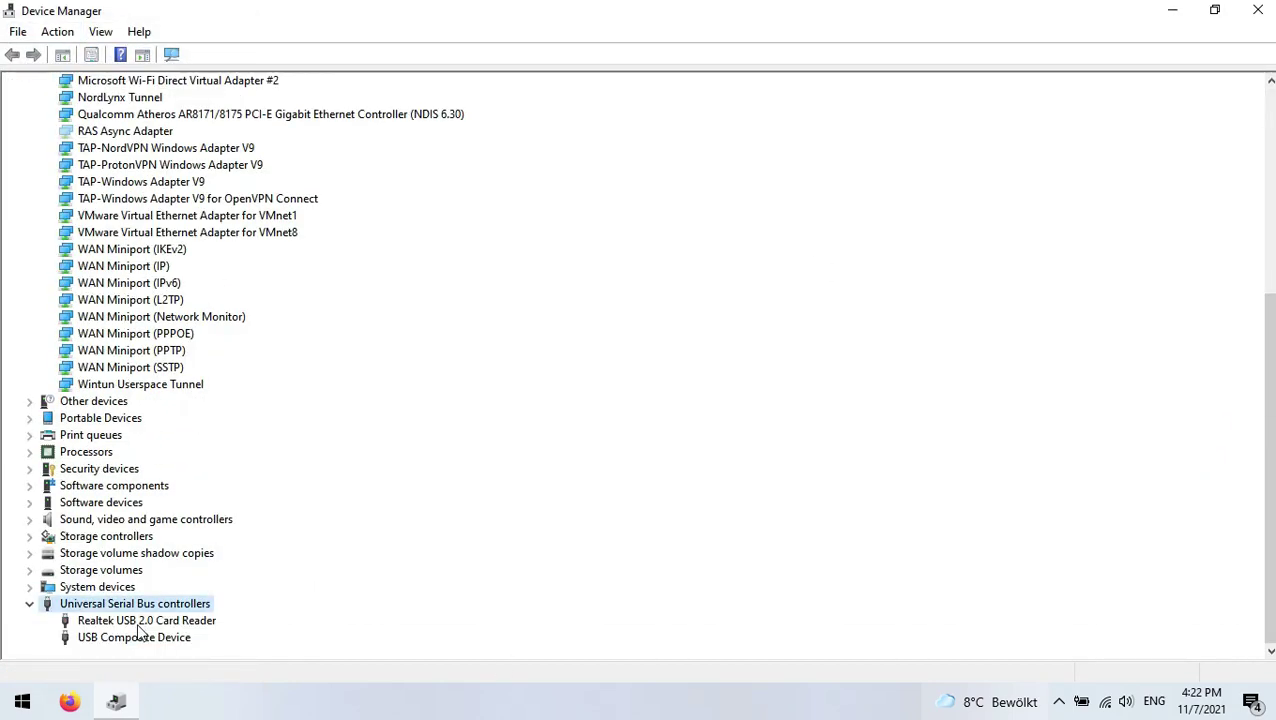
pyautogui.press('super')
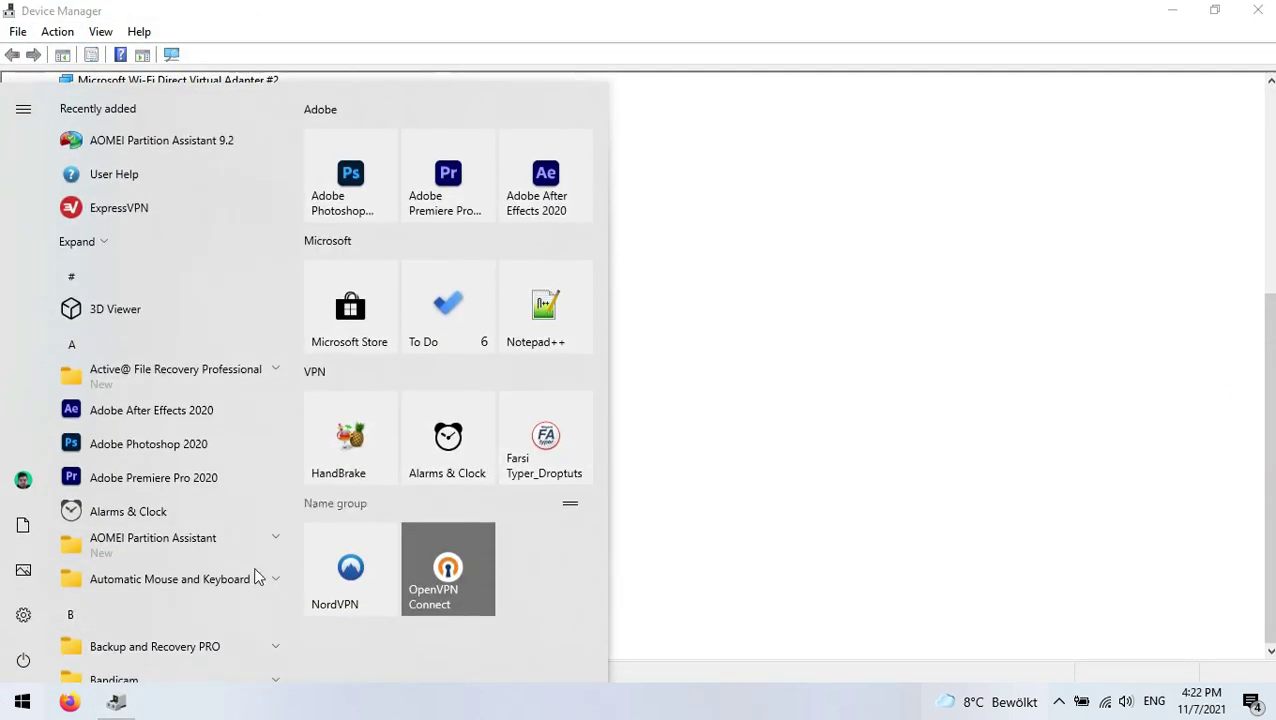
pyautogui.click(23, 660)
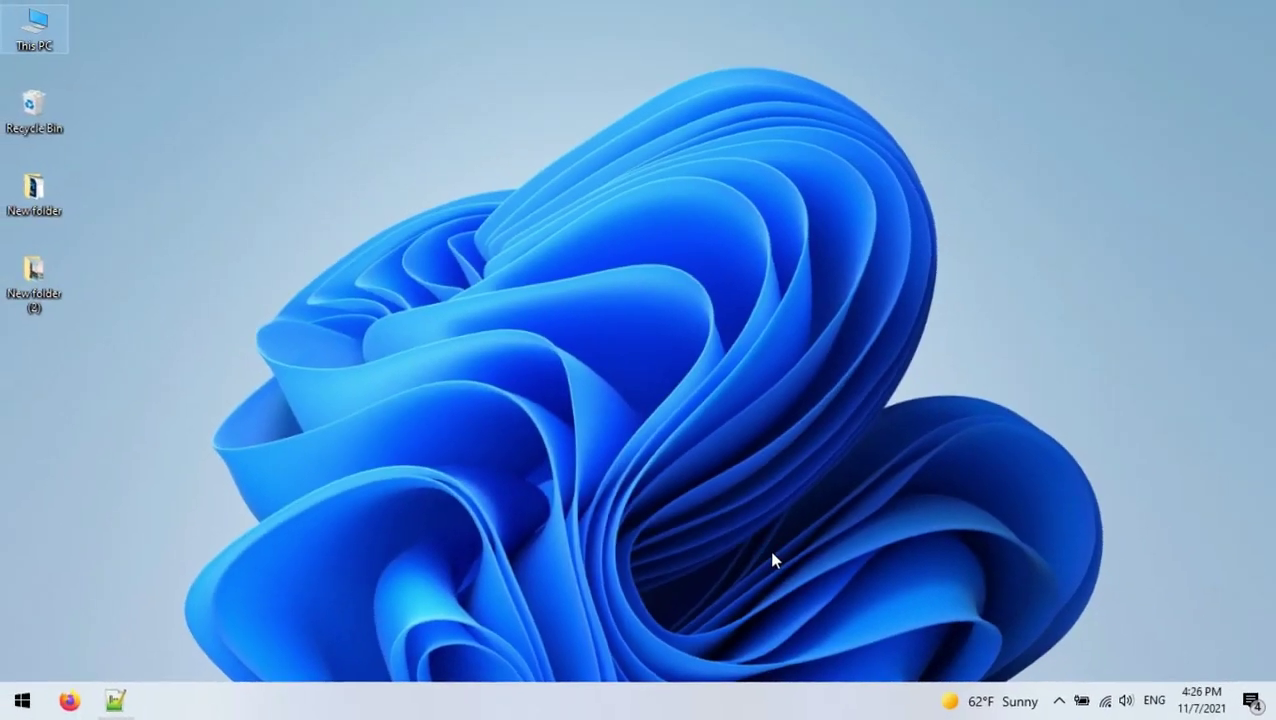
# Open Device Manager from the desktop and maximize its window
pyautogui.press('super')
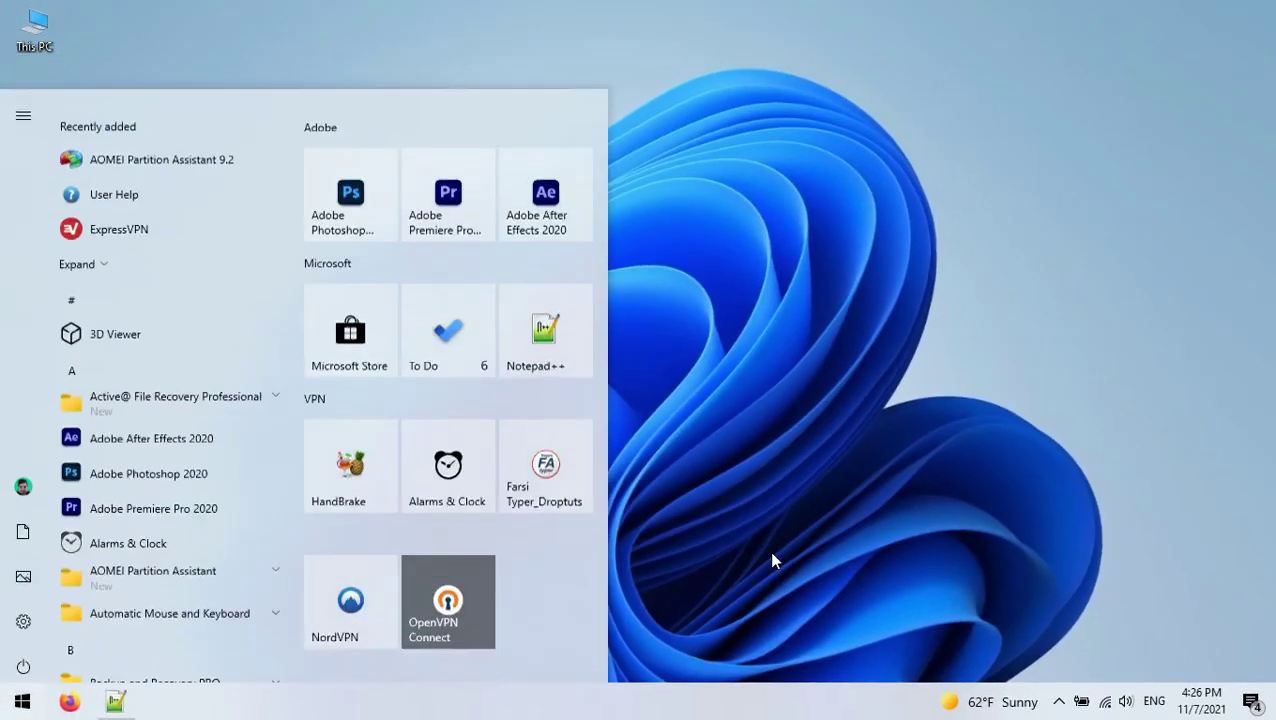
pyautogui.write('de')
pyautogui.press('Return')
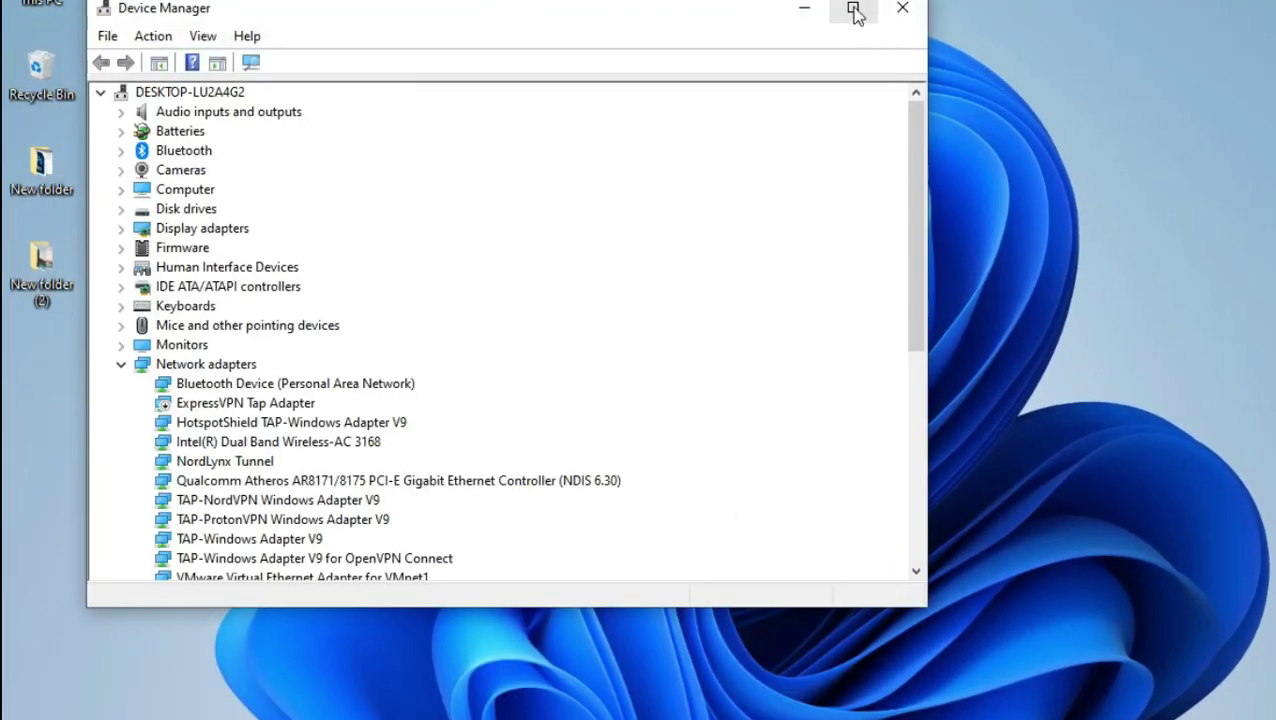
pyautogui.click(853, 10)
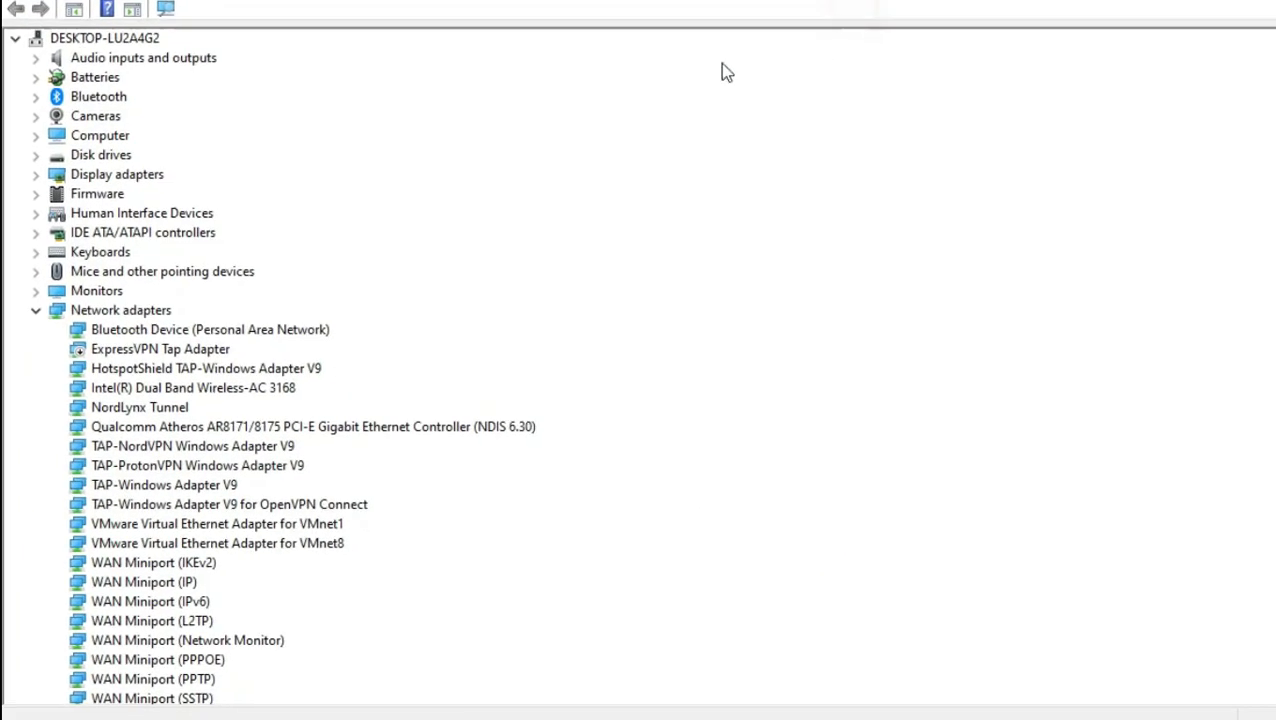
# Examine the power management options of the USB Root Hub (USB 3.0) under Universal Serial Bus controllers and accept its properties
pyautogui.scroll(-4, 255, 345)
pyautogui.click(34, 680)
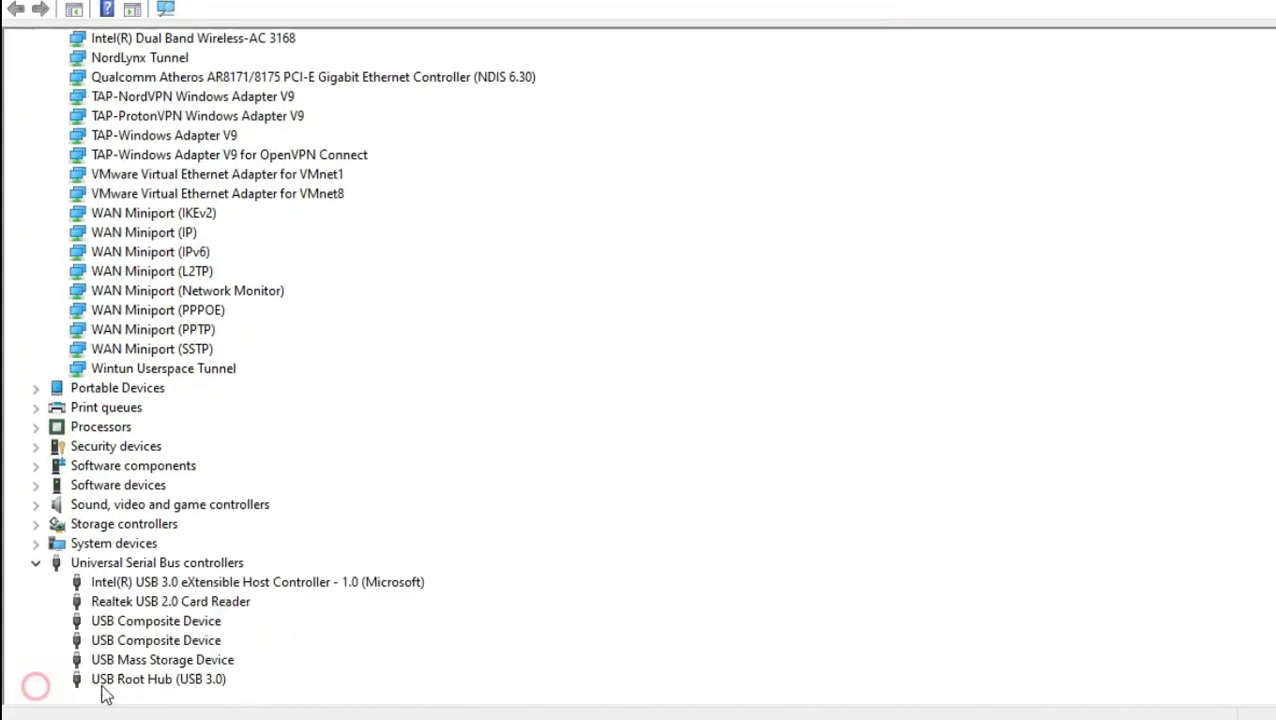
pyautogui.click(176, 680)
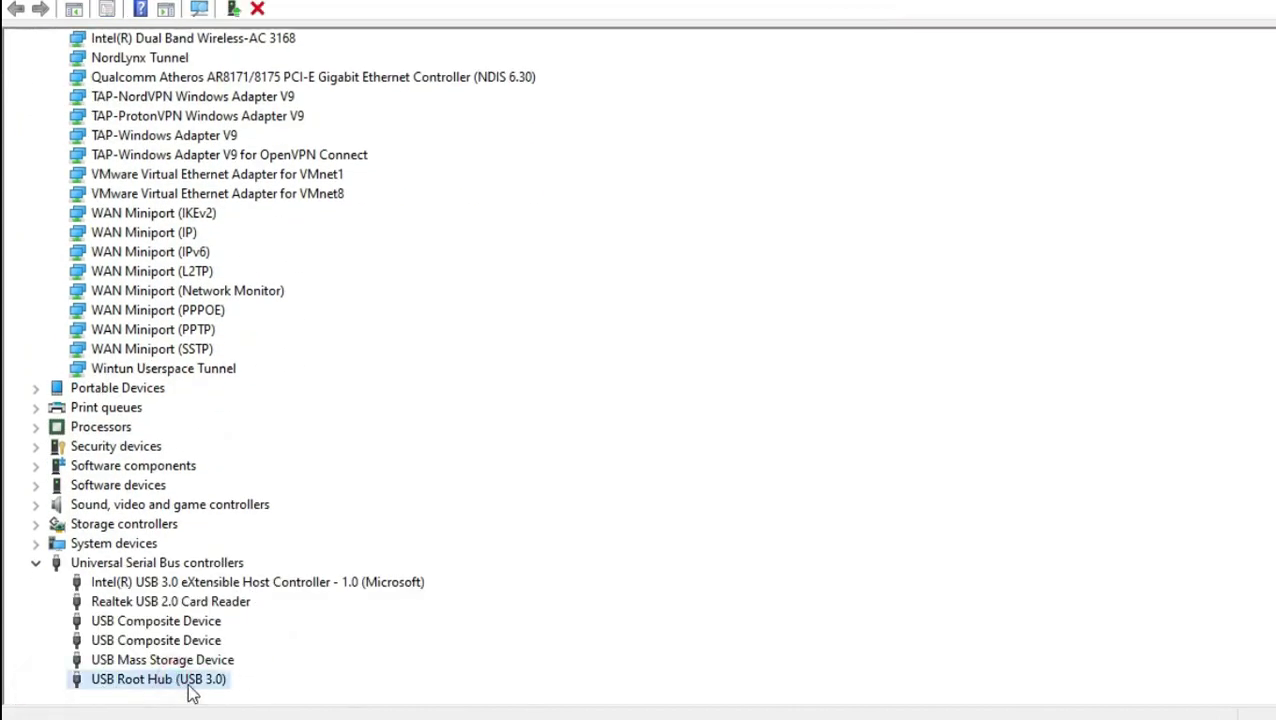
pyautogui.rightClick(157, 688)
pyautogui.click(196, 665)
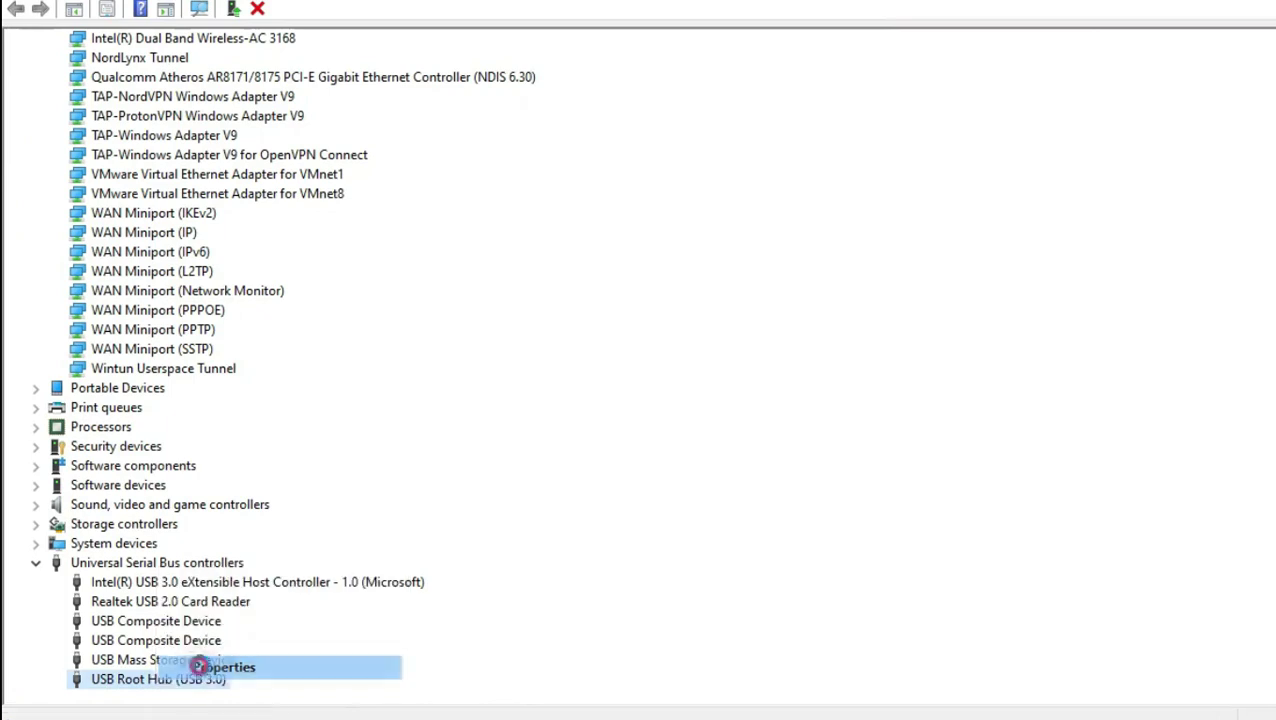
pyautogui.click(758, 145)
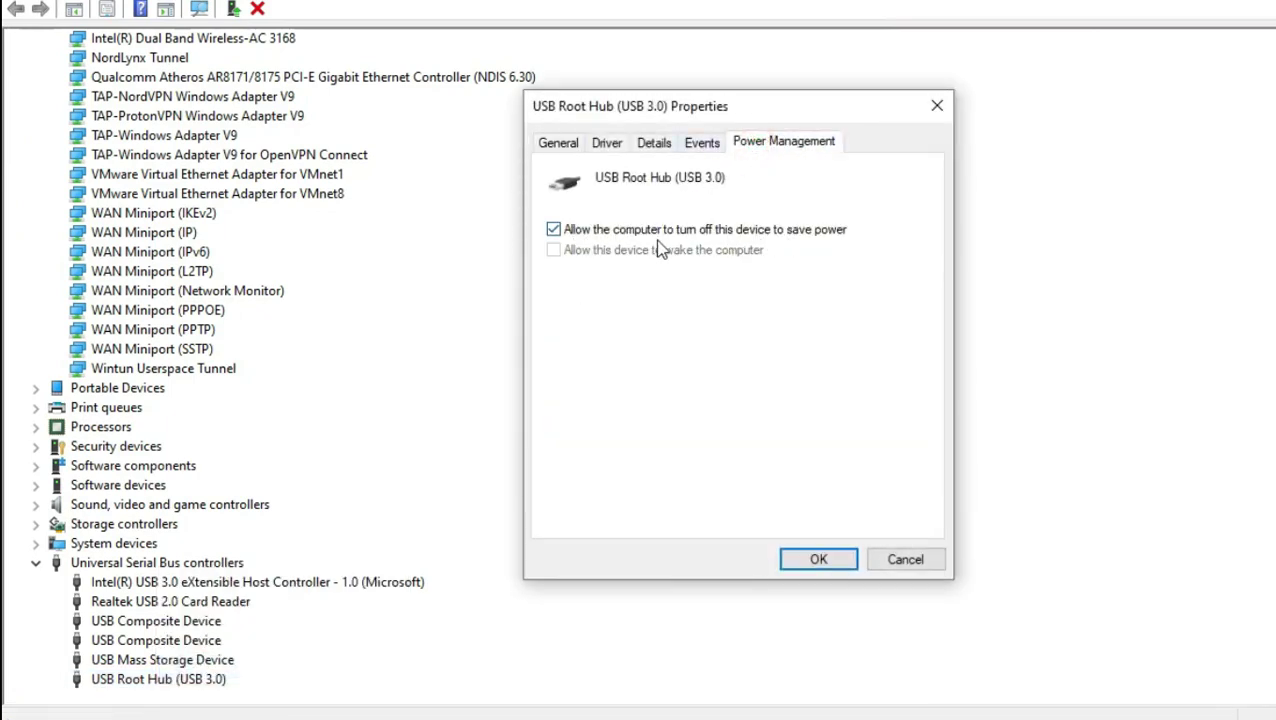
pyautogui.click(816, 563)
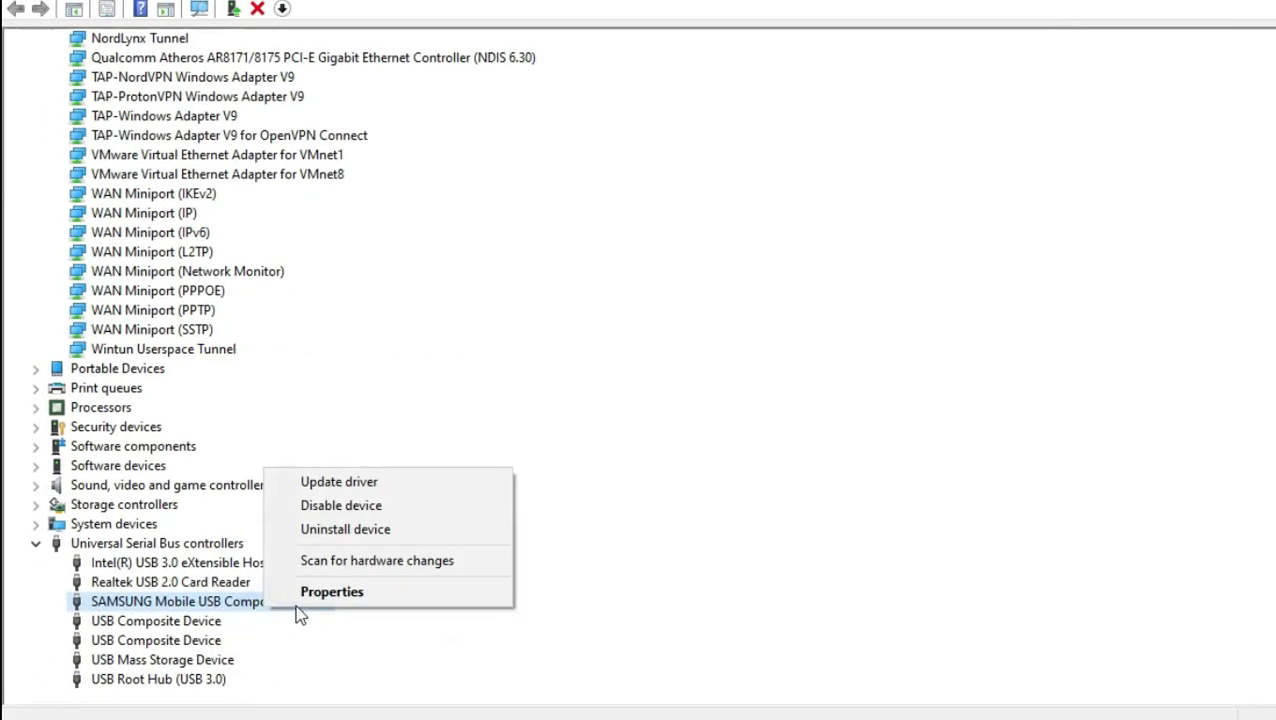
# Copy the hardware ID USB\VID_04E8&PID_6860&REV_0400 from the SAMSUNG Mobile USB Composite Device's property details
pyautogui.click(323, 597)
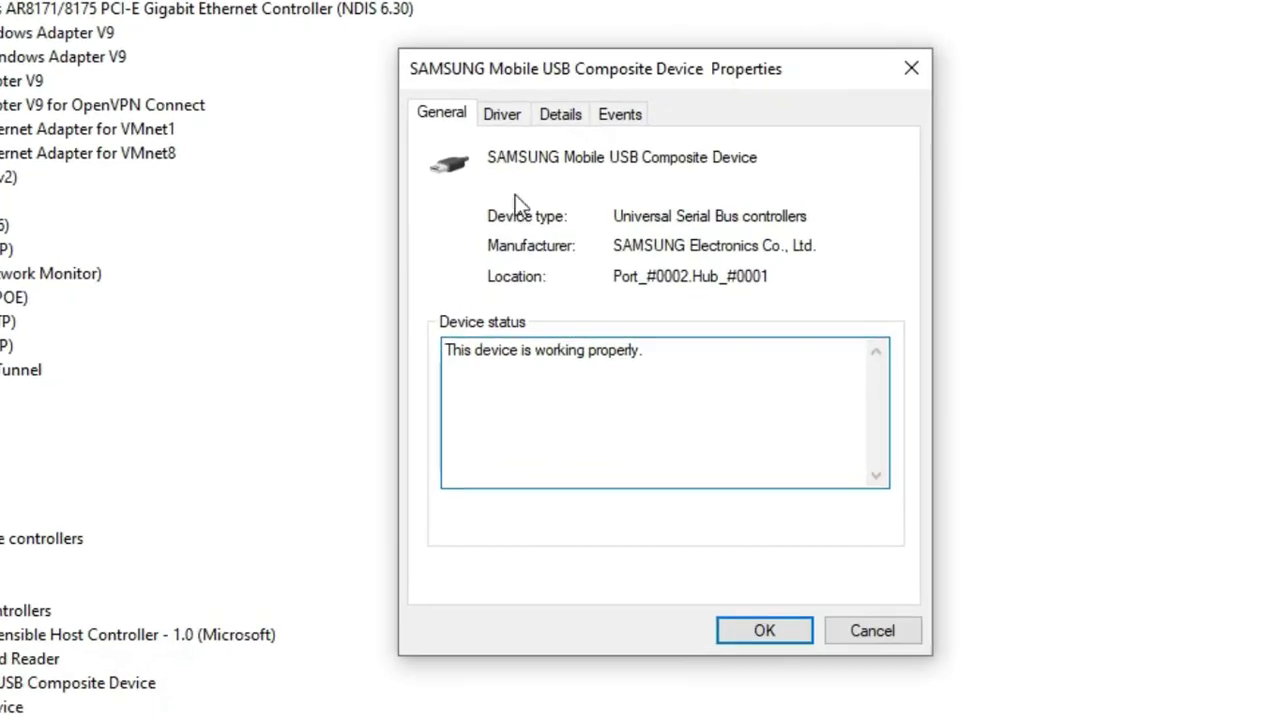
pyautogui.click(558, 115)
pyautogui.click(509, 243)
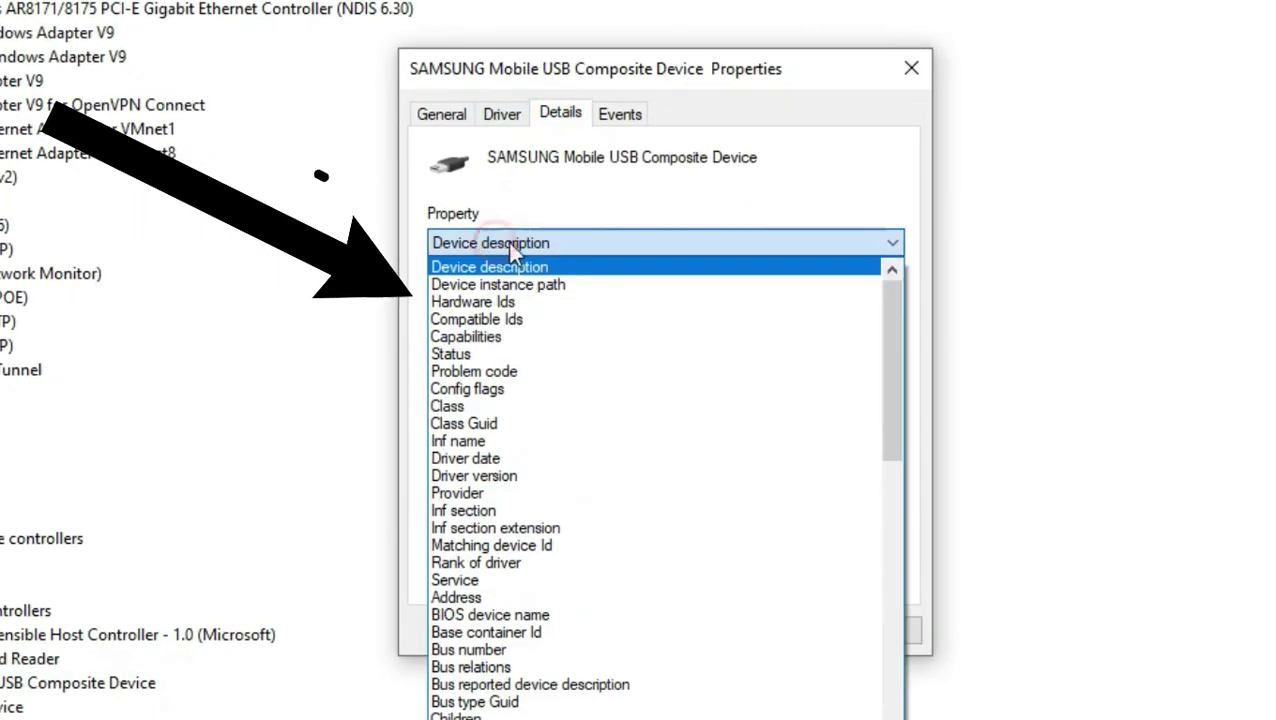
pyautogui.click(488, 302)
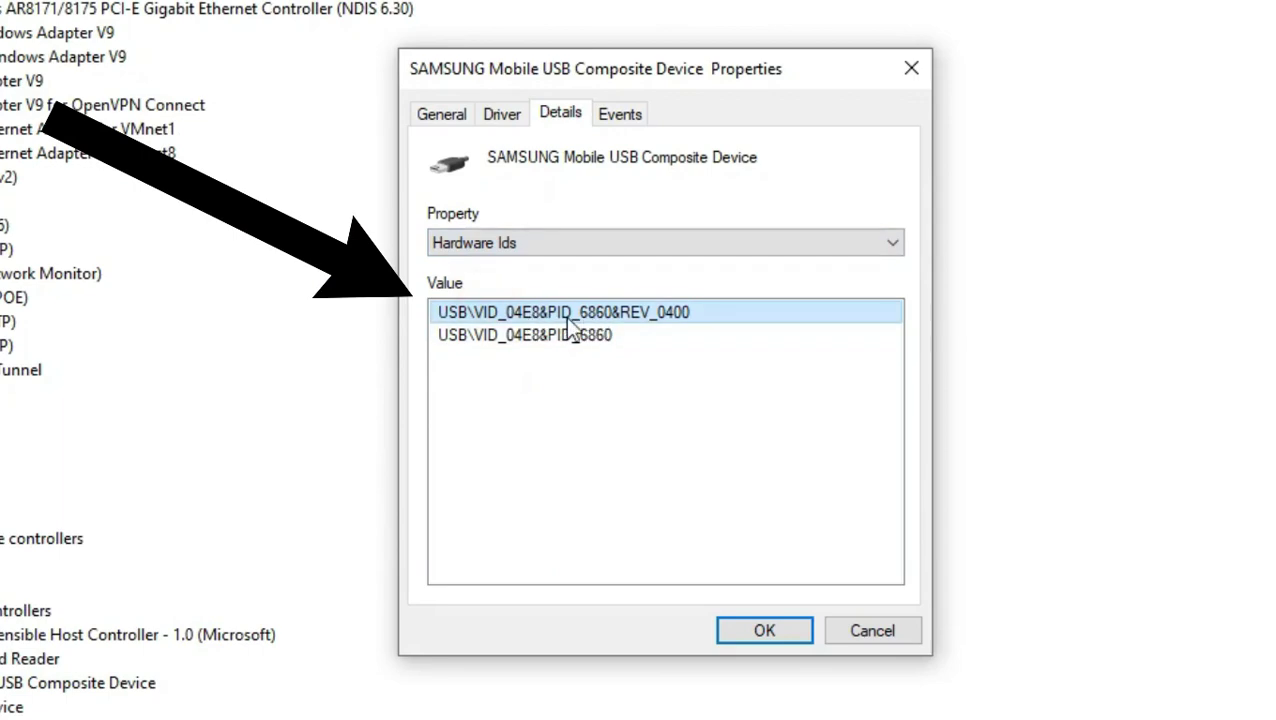
pyautogui.rightClick(545, 318)
pyautogui.click(592, 336)
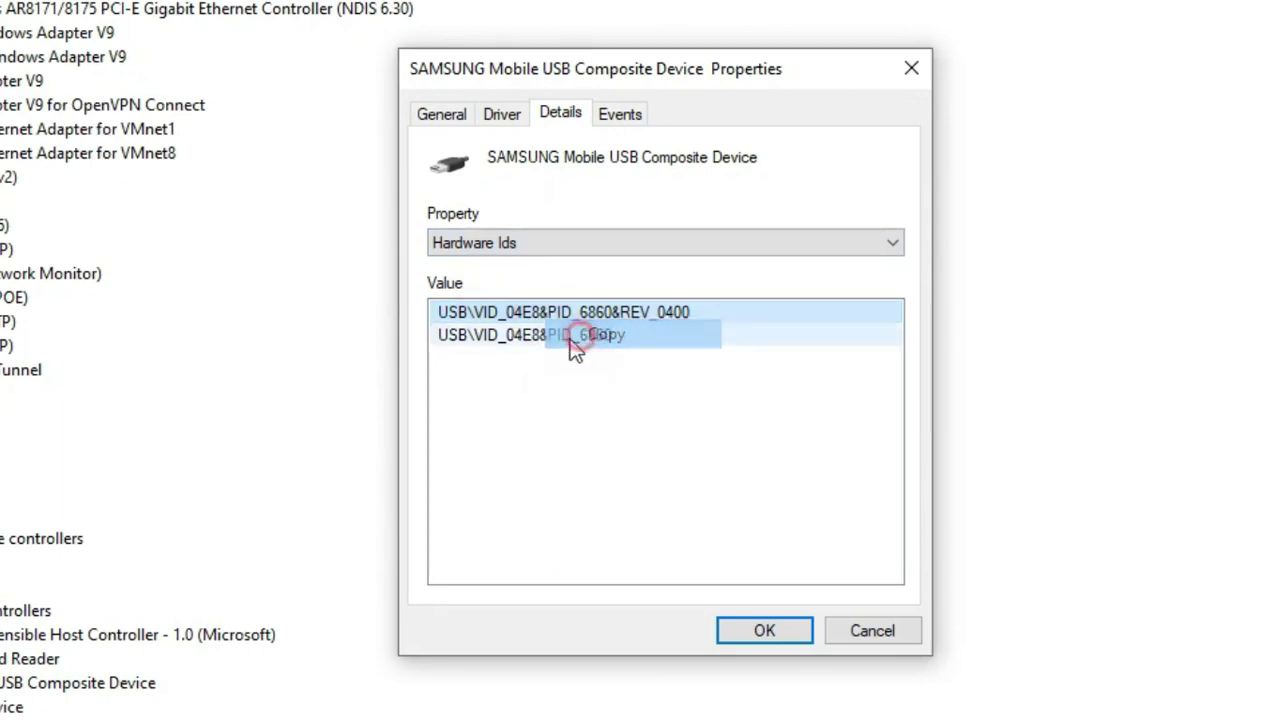
# Switch to Firefox and open the Driver Scape result from the Google search for "SAMSUNG Mobile USB Composite Device Driver"
pyautogui.click(22, 701)
pyautogui.click(68, 701)
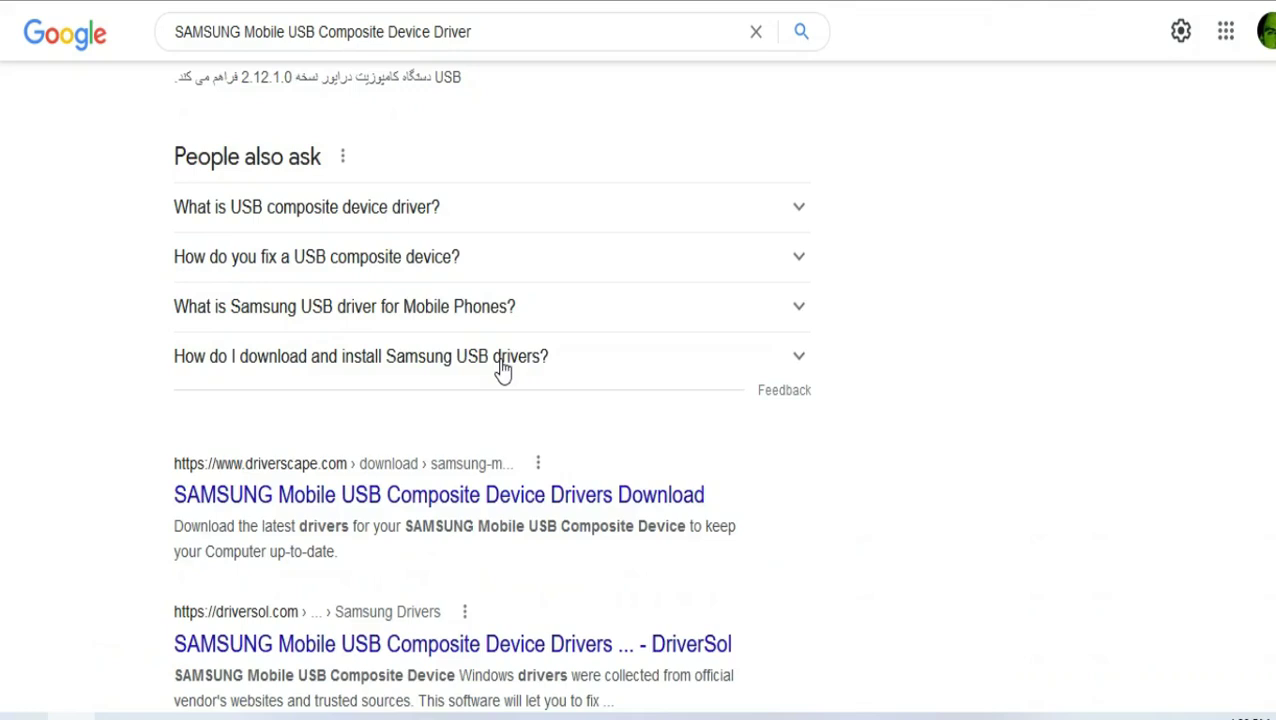
pyautogui.scroll(-1, 505, 375)
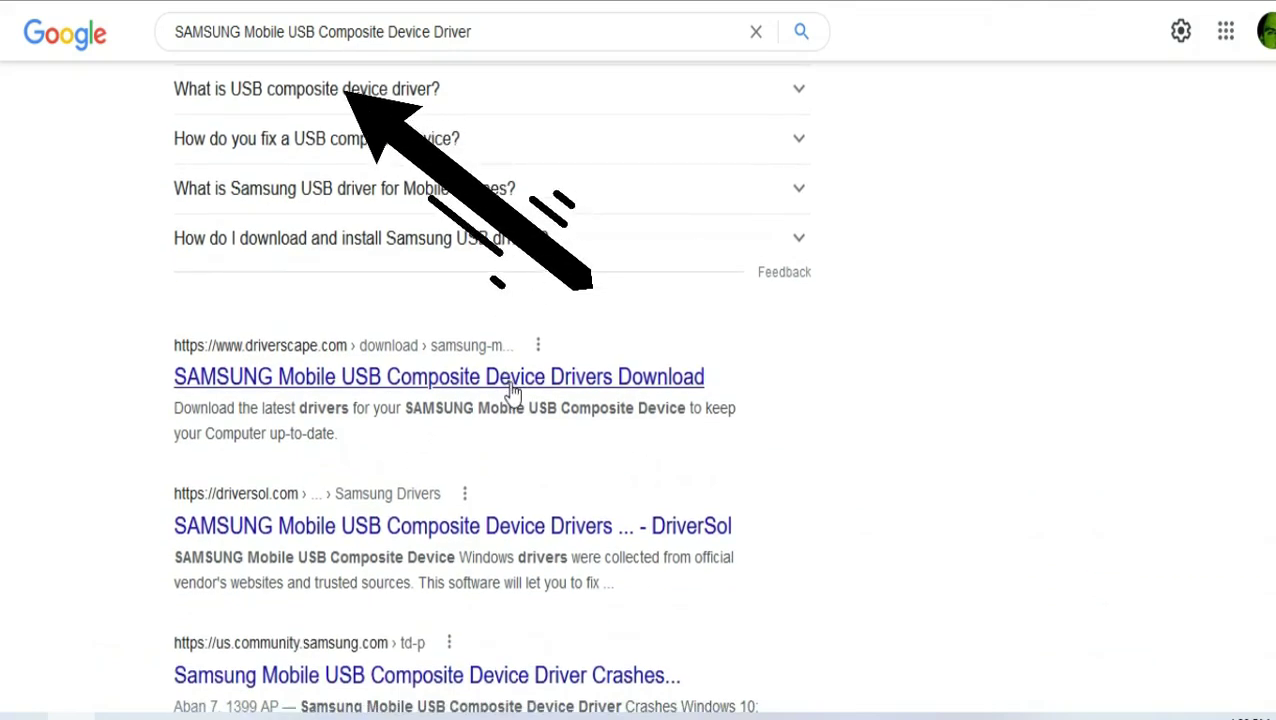
pyautogui.click(501, 394)
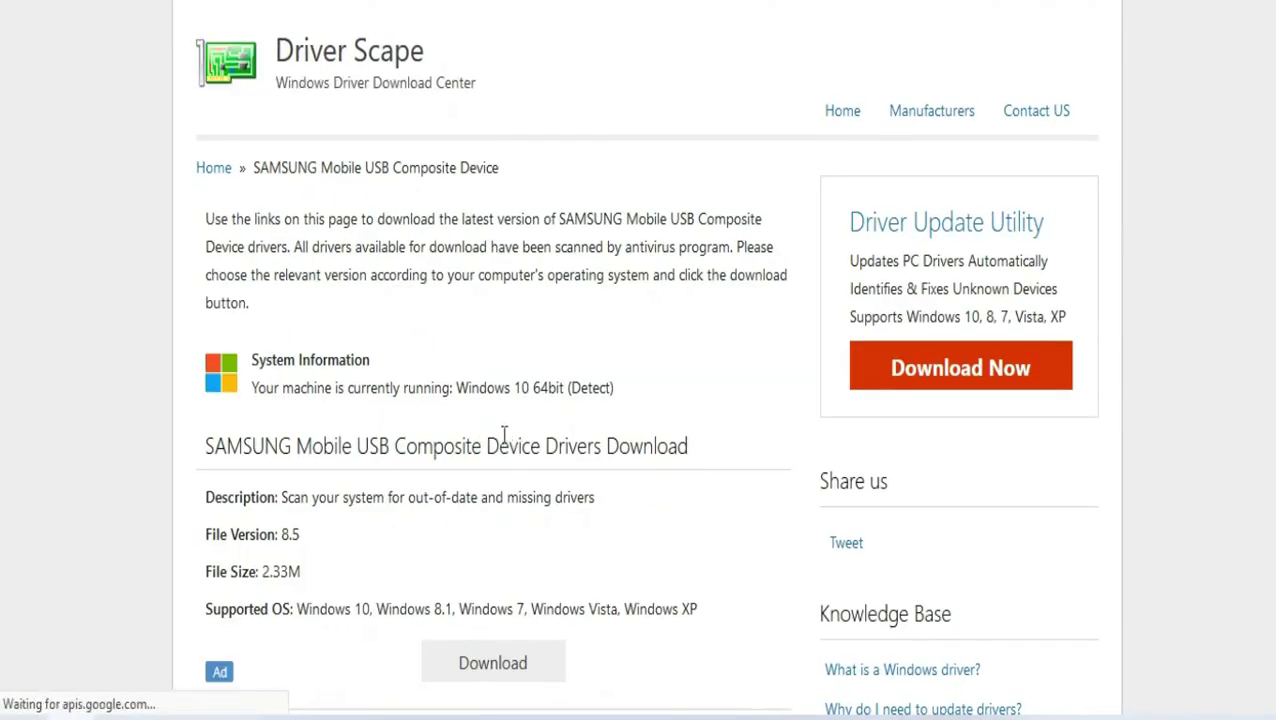
# Download driver version 2.11.10.0, entering the site's verification code, and save SAMSUNG_USB_Driver_for_Mobile_Phones_v1.5.45.0.exe
pyautogui.scroll(-5, 504, 435)
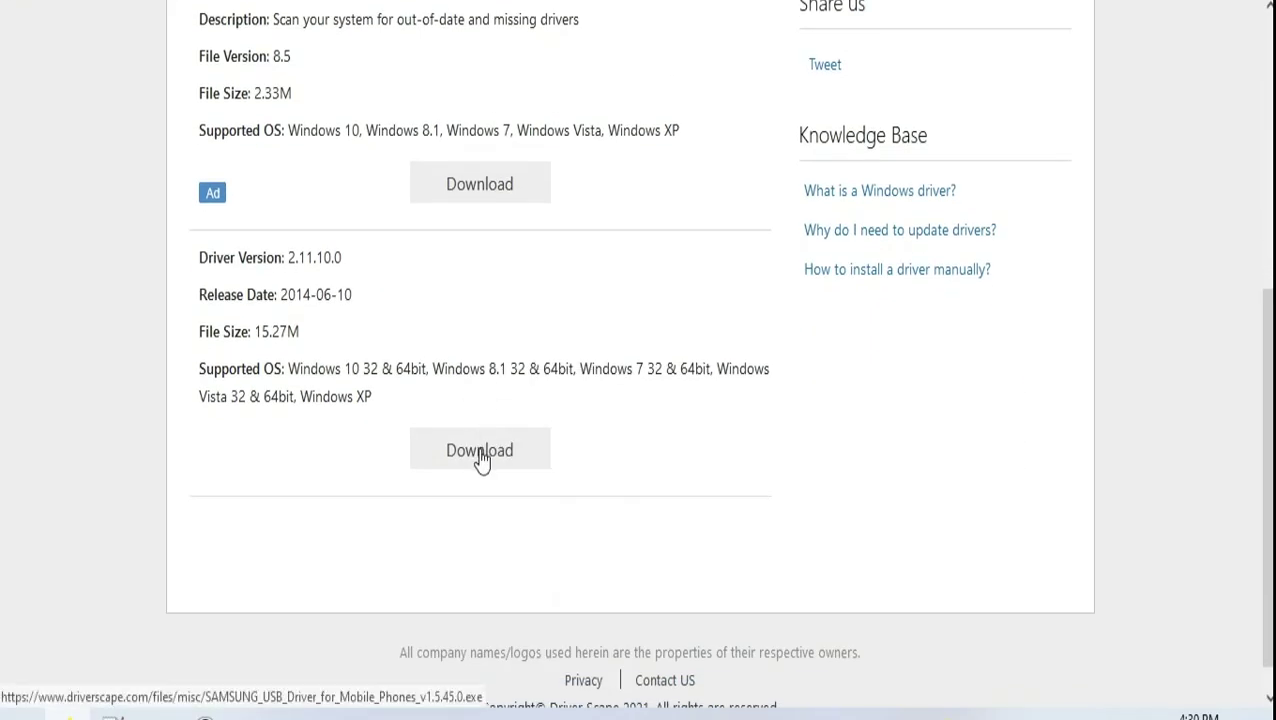
pyautogui.click(481, 458)
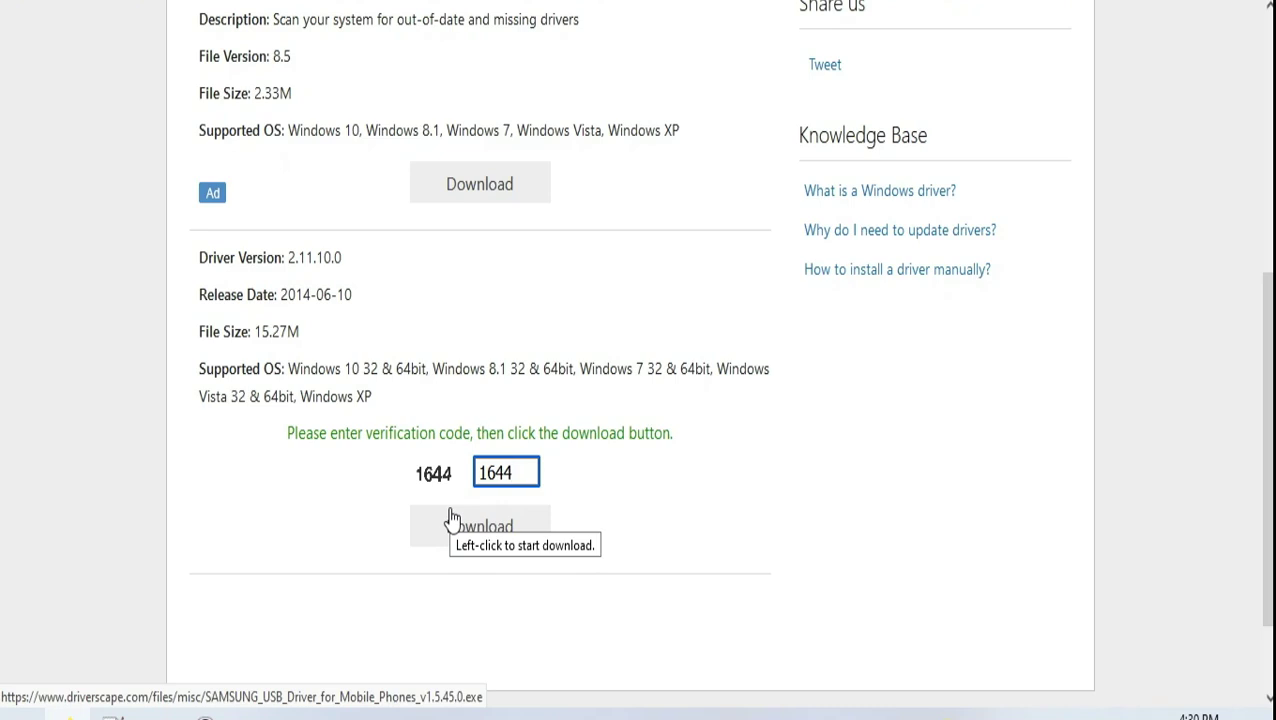
pyautogui.click(489, 537)
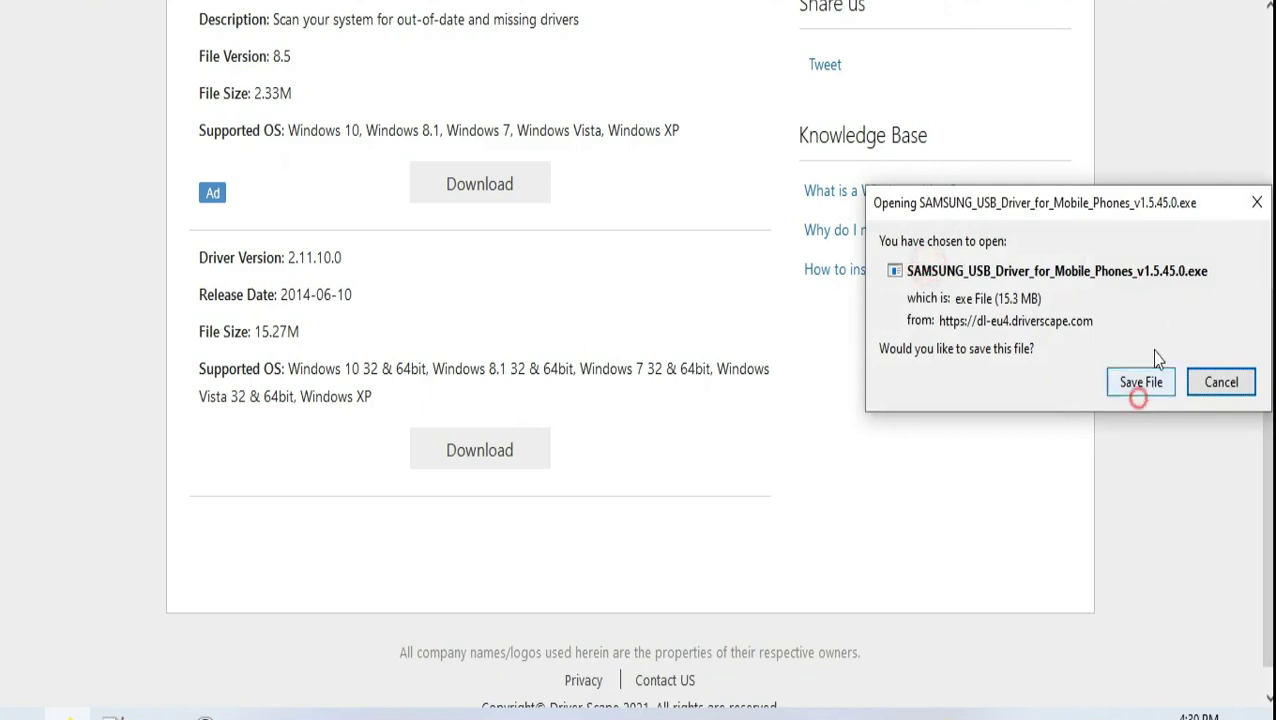
pyautogui.click(1124, 369)
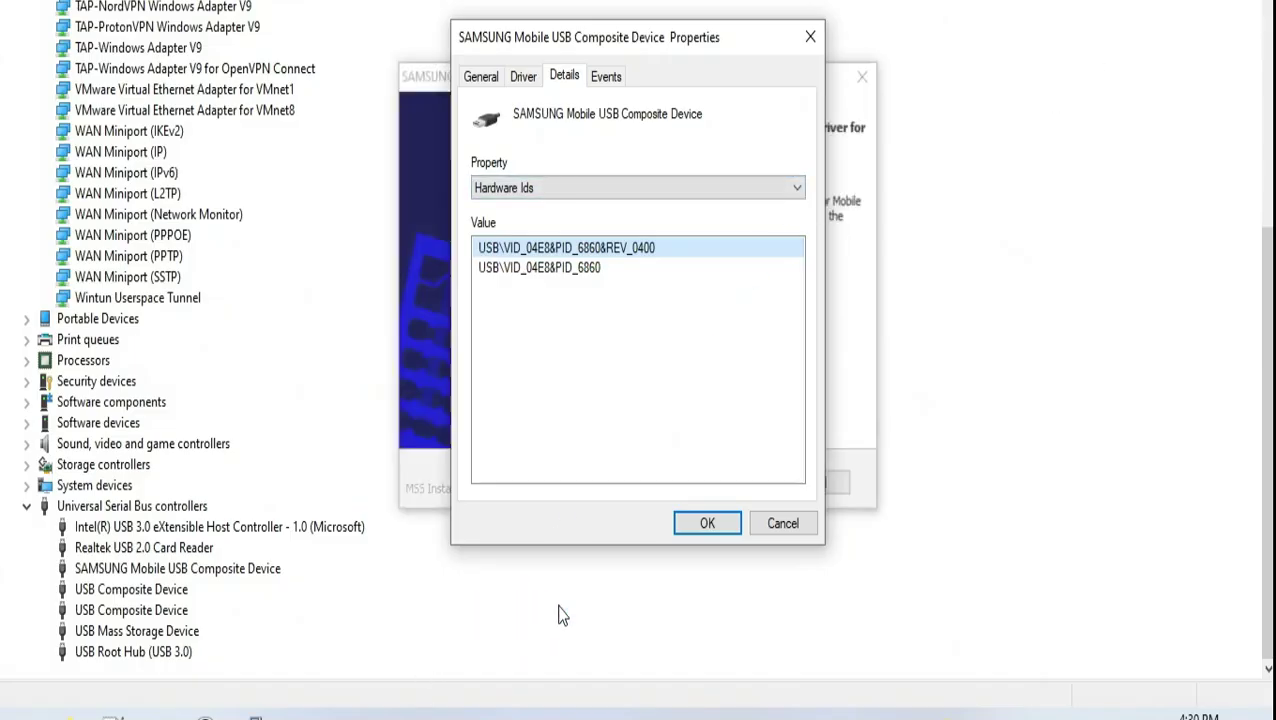
# Install SAMSUNG USB Driver for Mobile Phones V1.5.45.0 with US English and United States of America, and dismiss the Microsoft Management Console message
pyautogui.click(718, 484)
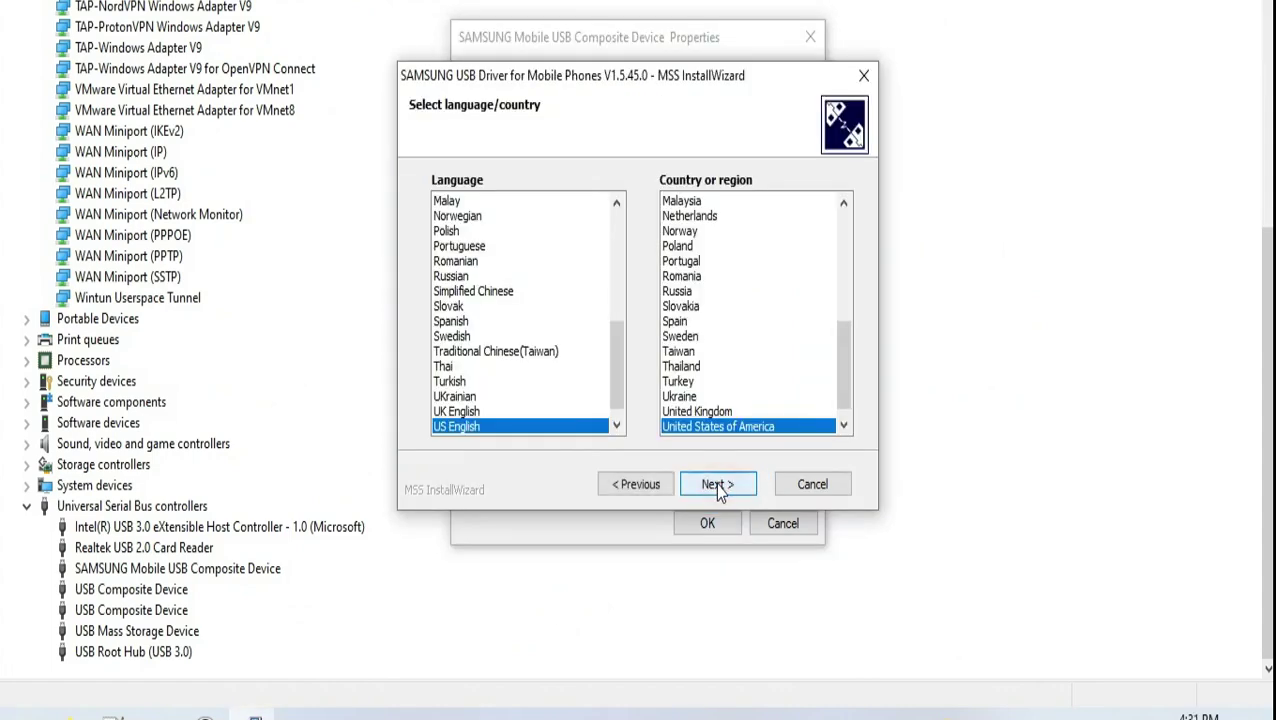
pyautogui.click(717, 484)
pyautogui.click(717, 484)
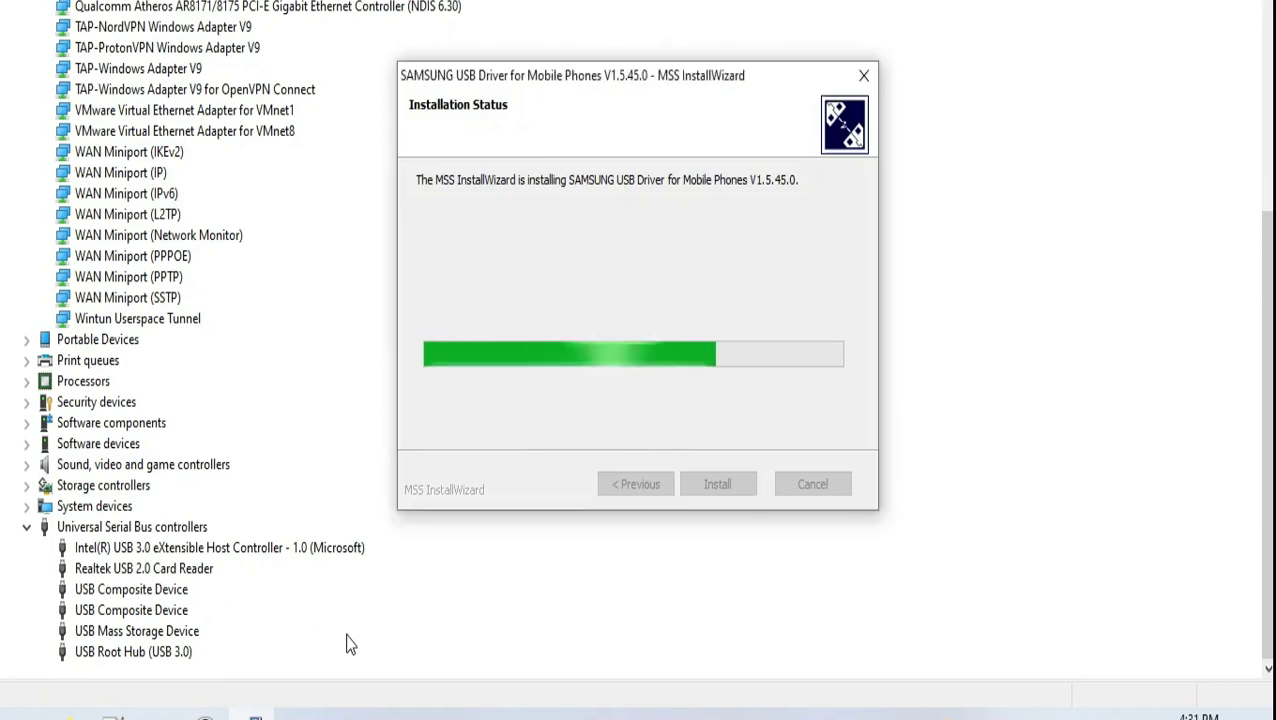
pyautogui.click(772, 344)
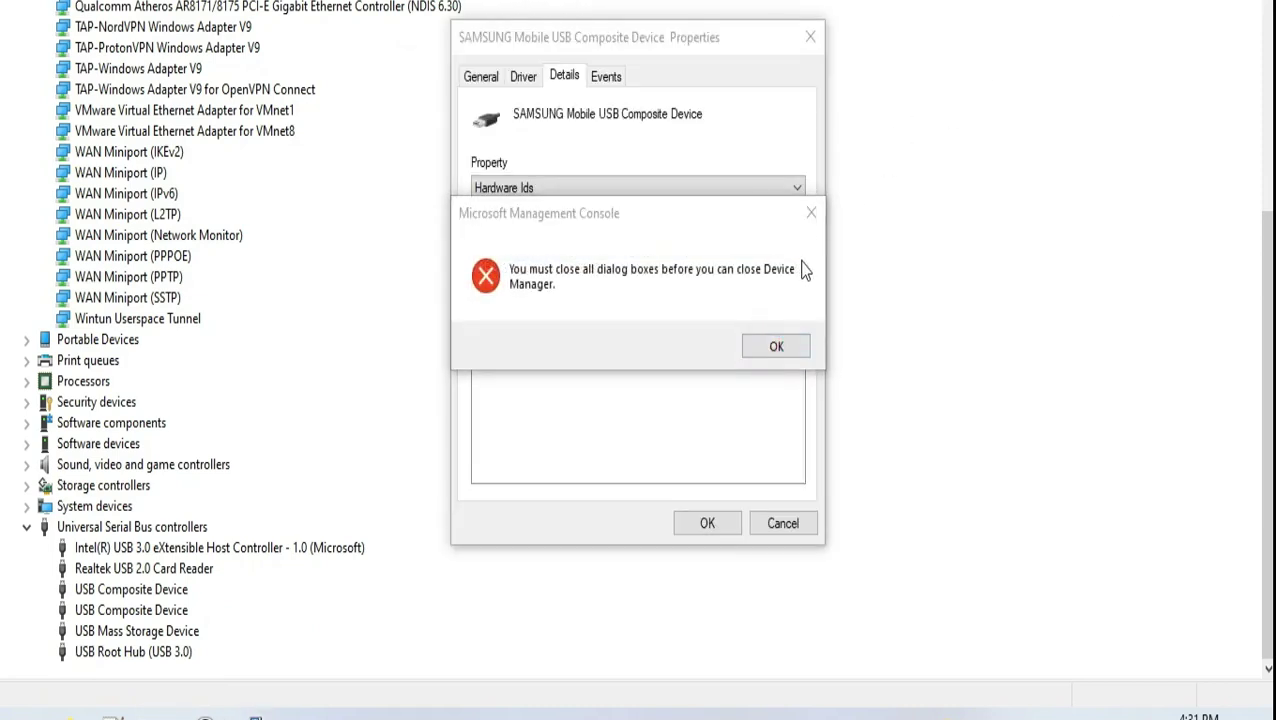
pyautogui.click(785, 348)
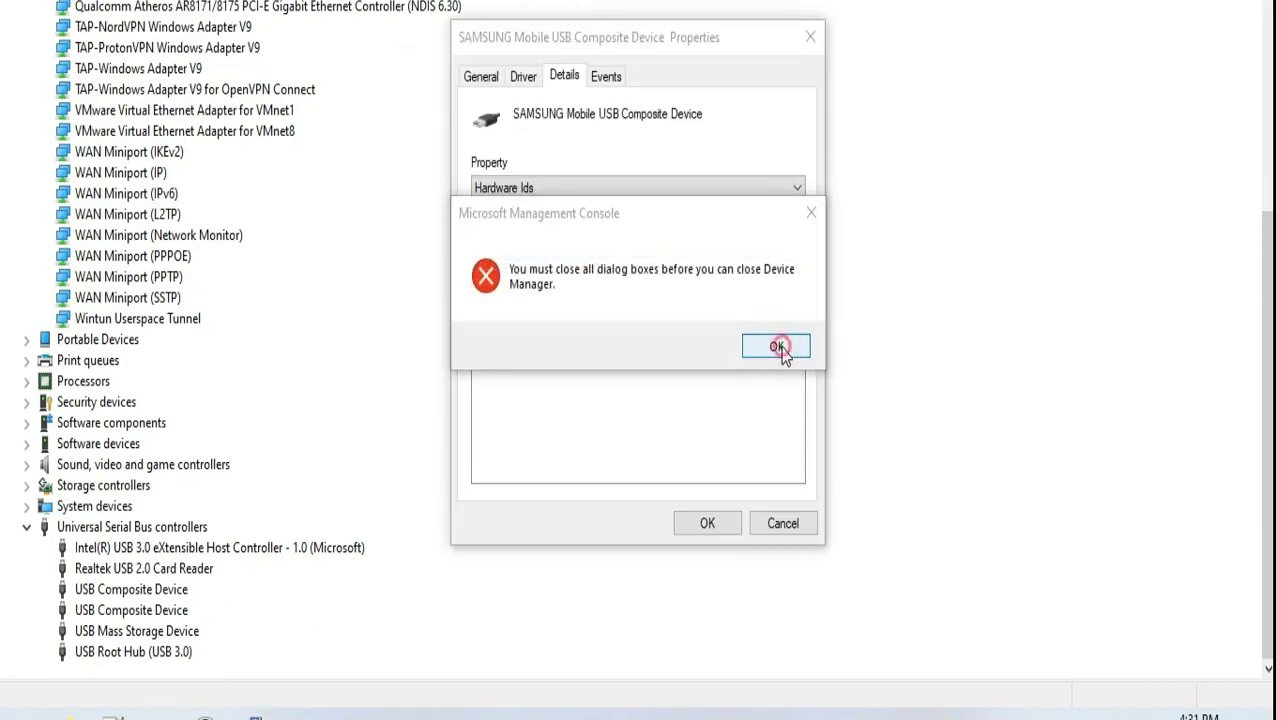
pyautogui.click(780, 348)
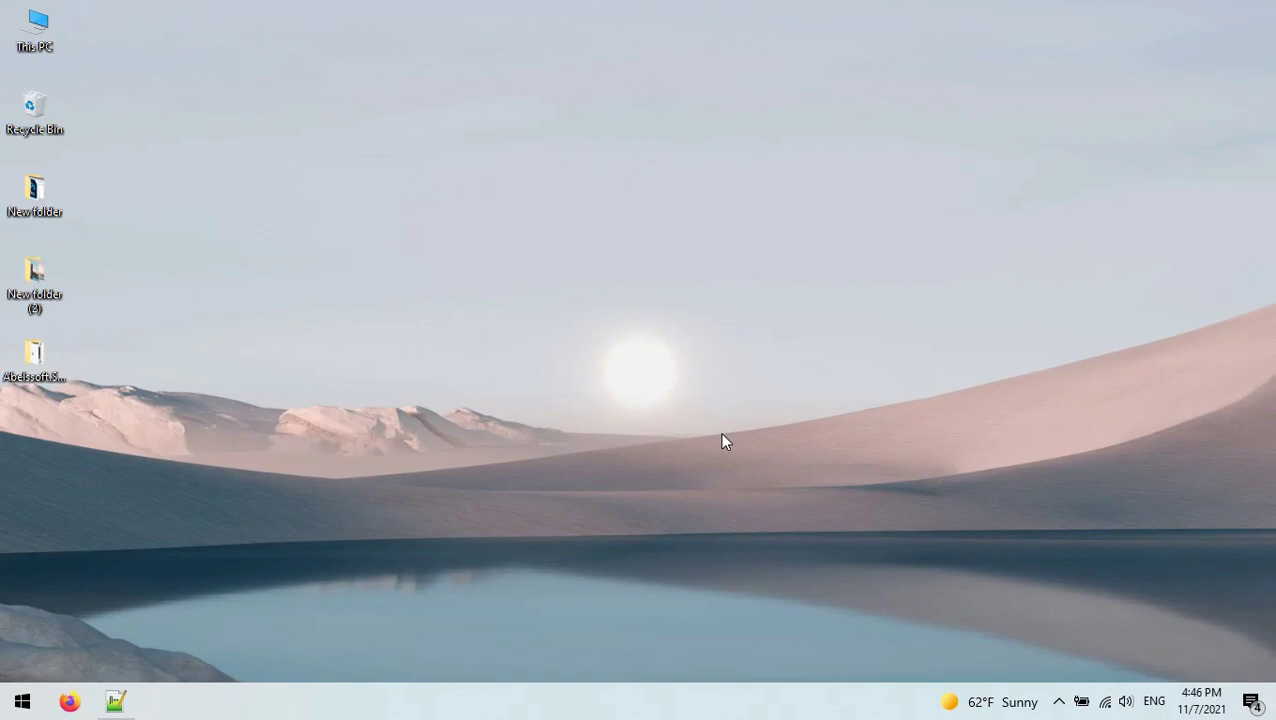
# Open Control Panel by searching for "con" and set its view to Category
pyautogui.press('super')
pyautogui.write('con')
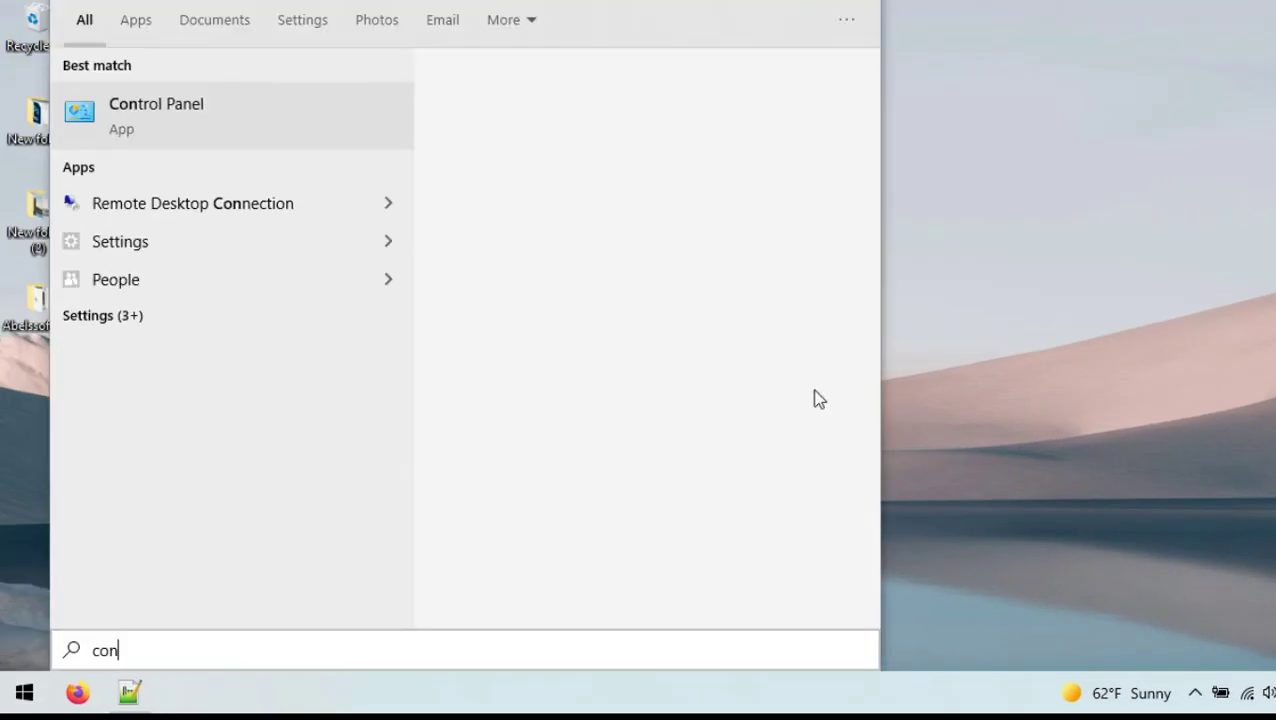
pyautogui.press('Return')
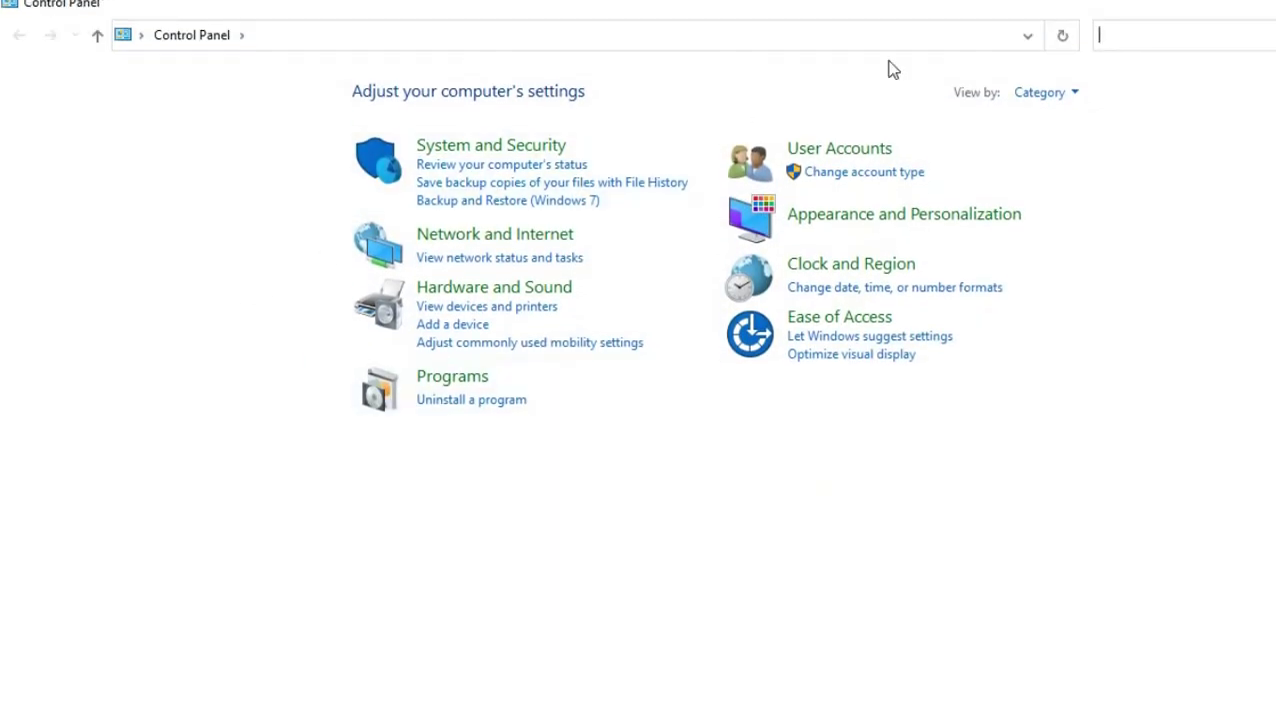
pyautogui.click(1096, 93)
pyautogui.click(1068, 120)
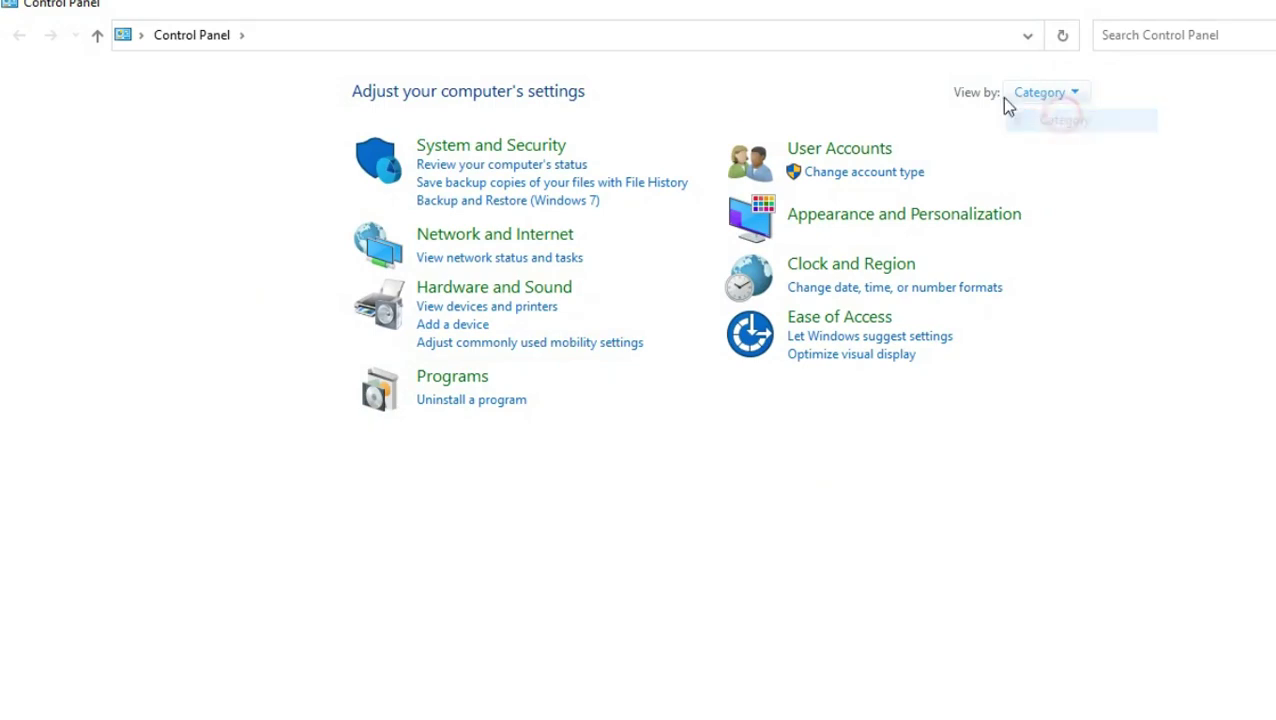
# Open Power Options under System and Security and go to the settings for what the power buttons do
pyautogui.click(535, 150)
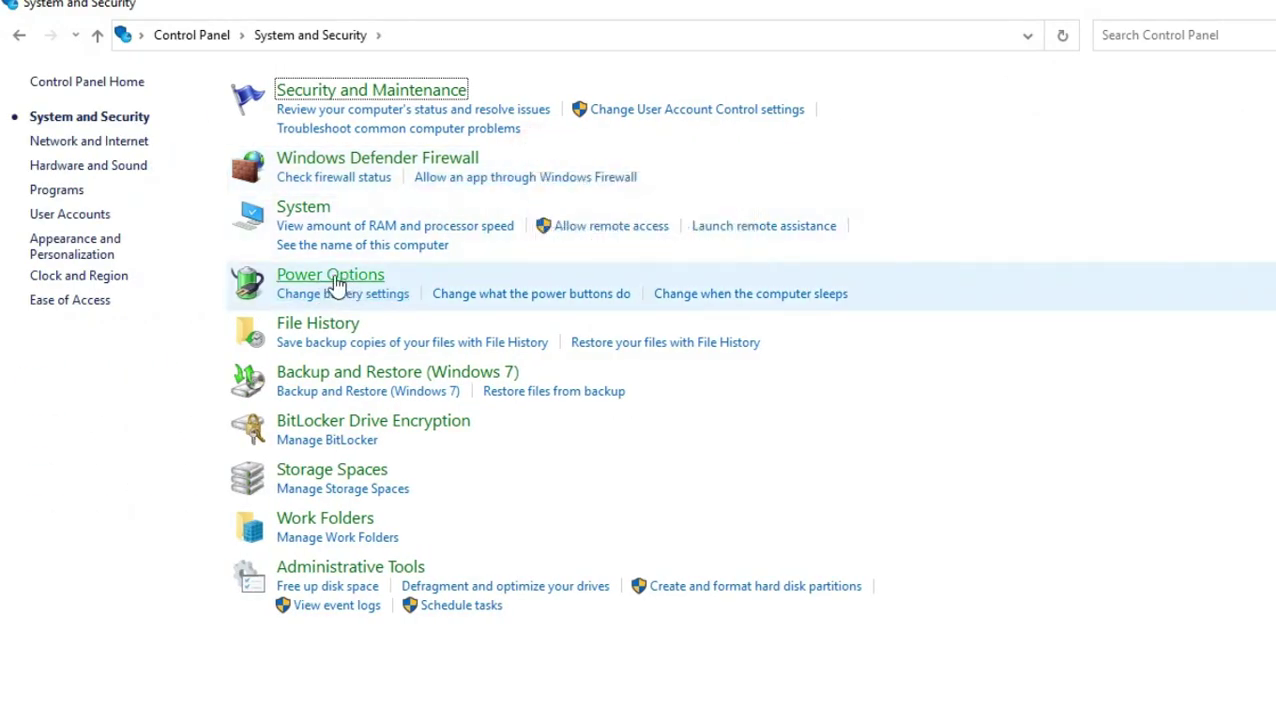
pyautogui.click(320, 276)
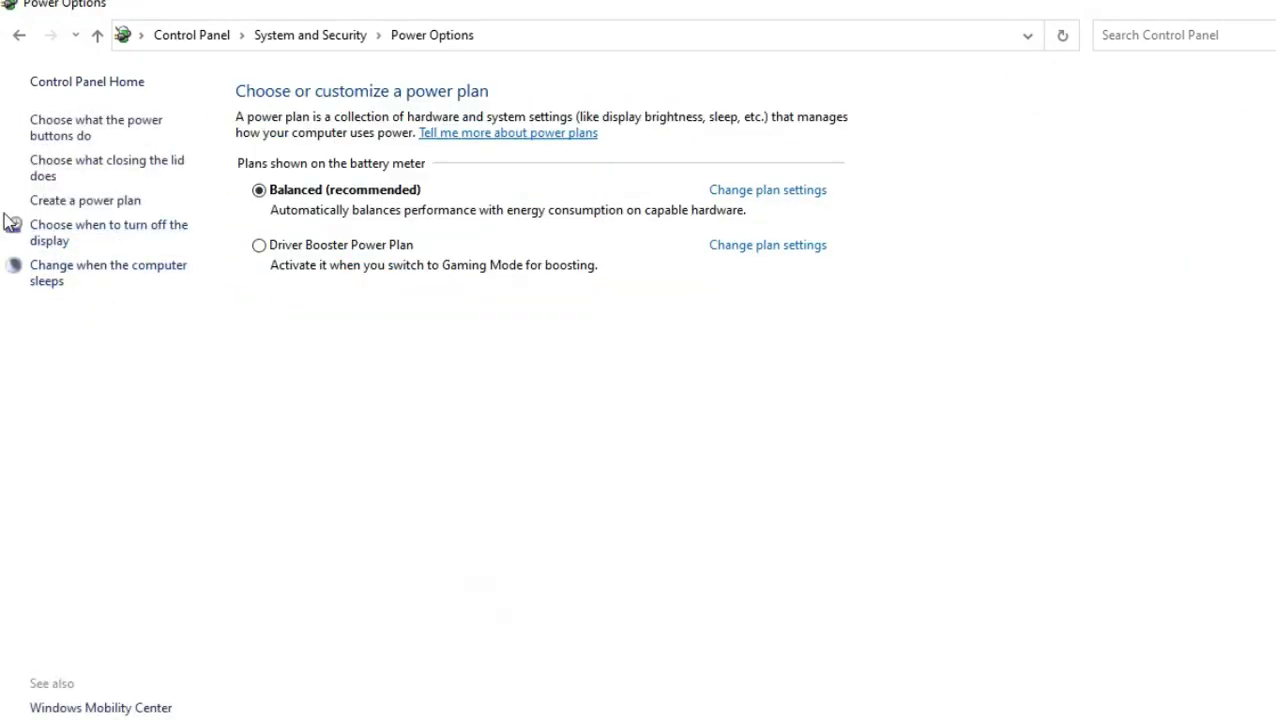
pyautogui.click(66, 140)
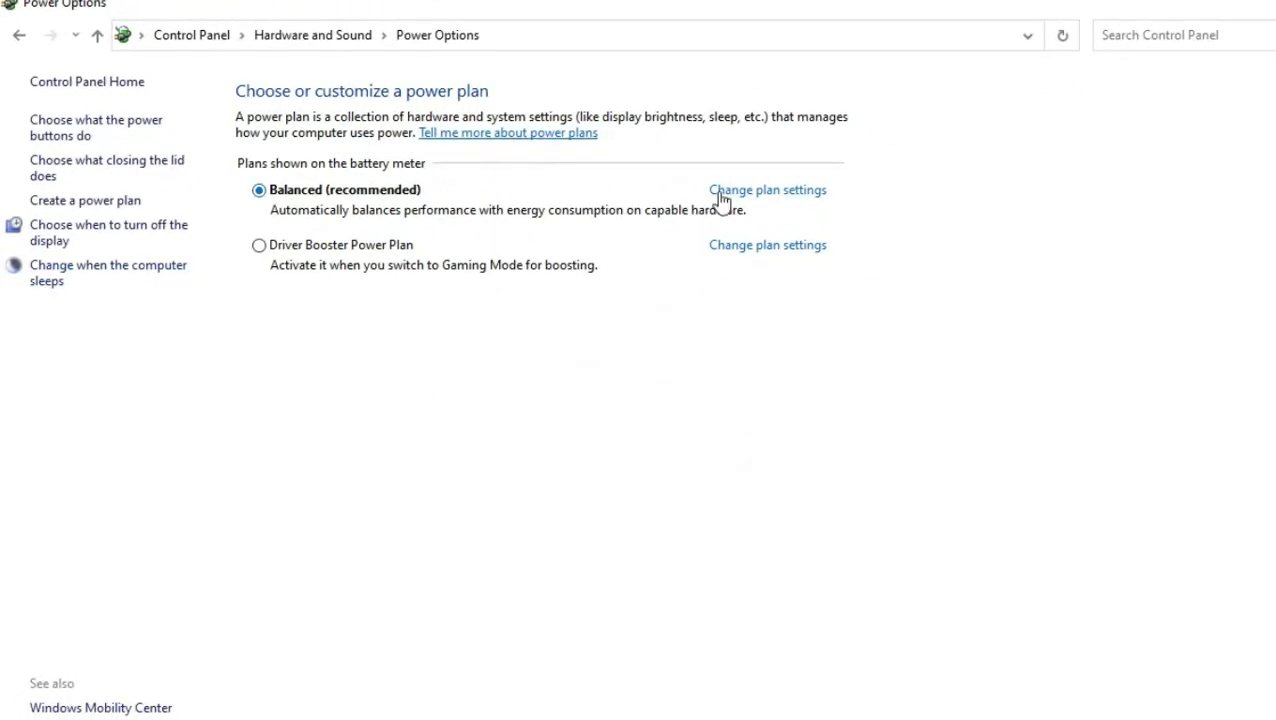
# Set USB selective suspend to Disabled on battery and plugged in within the Balanced plan's advanced power settings, and apply the changes
pyautogui.click(790, 200)
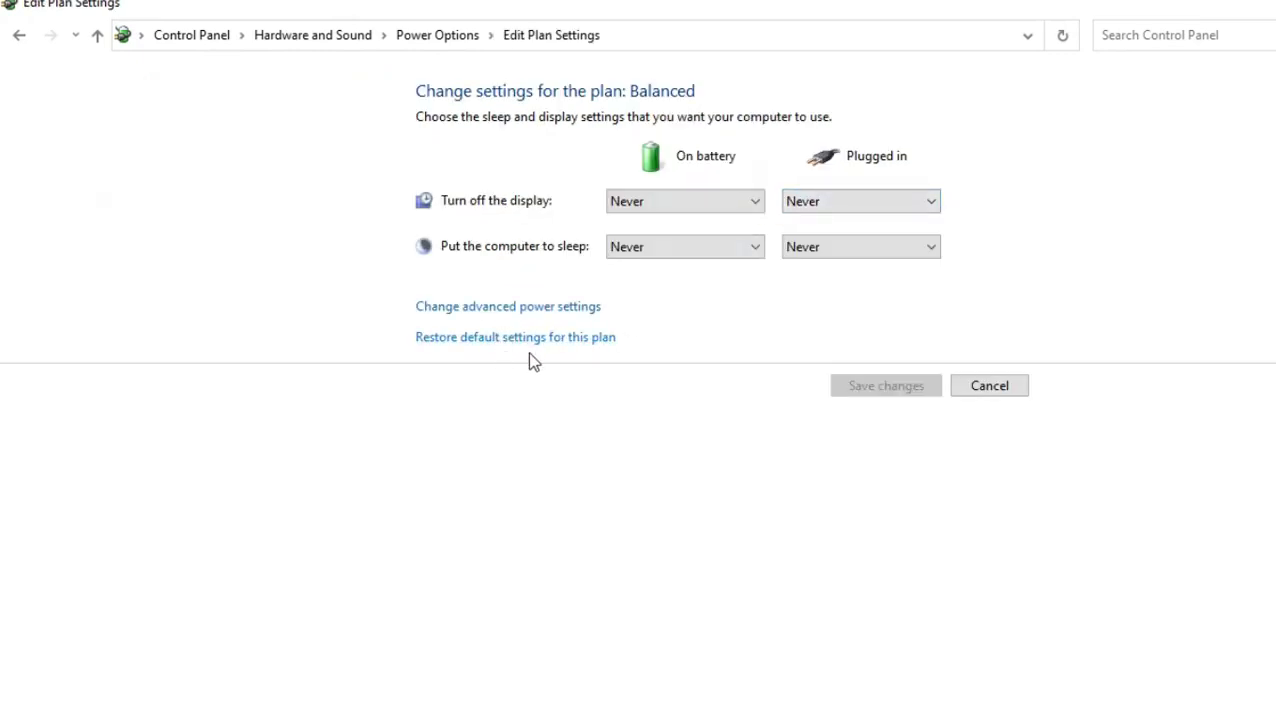
pyautogui.click(529, 308)
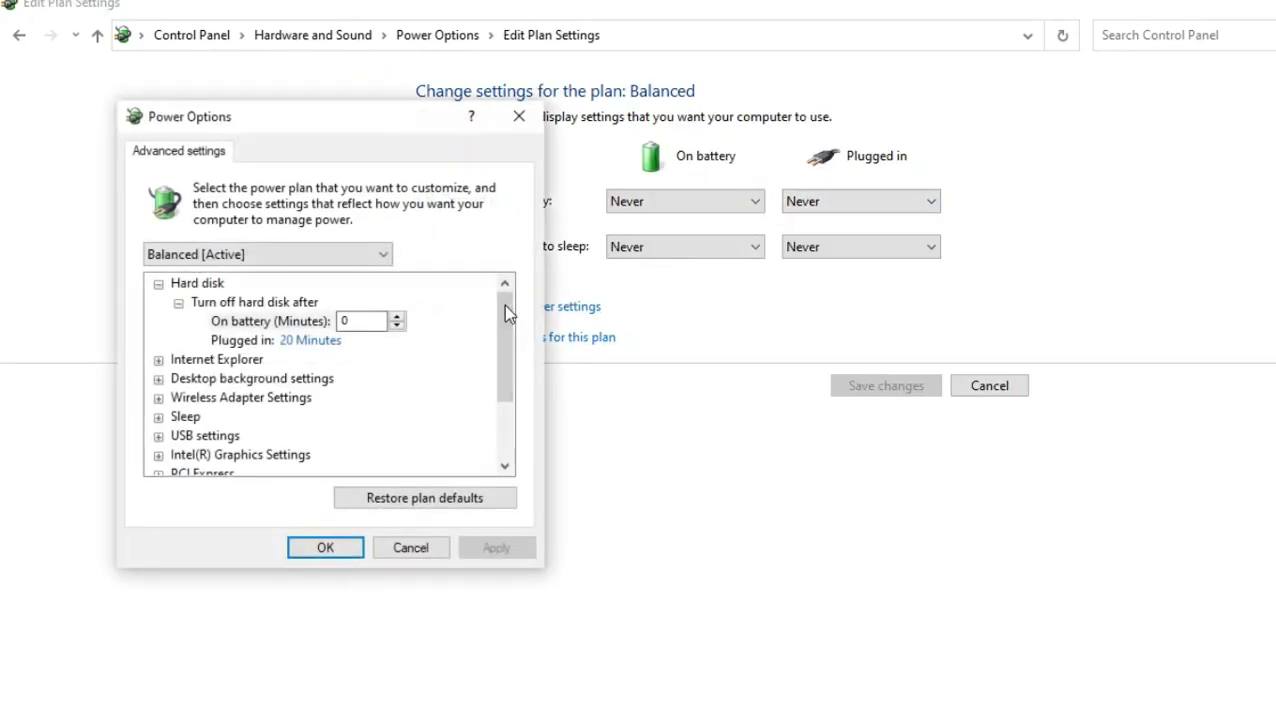
pyautogui.click(158, 437)
pyautogui.click(178, 455)
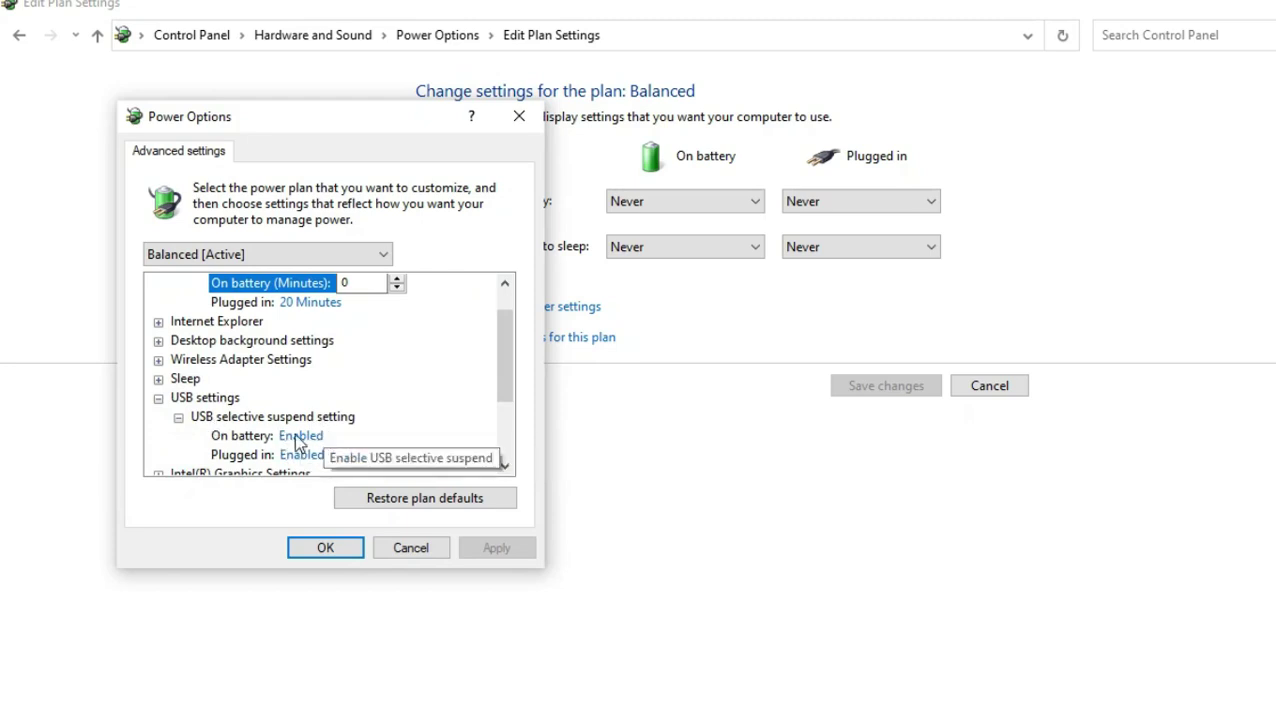
pyautogui.click(312, 437)
pyautogui.click(355, 437)
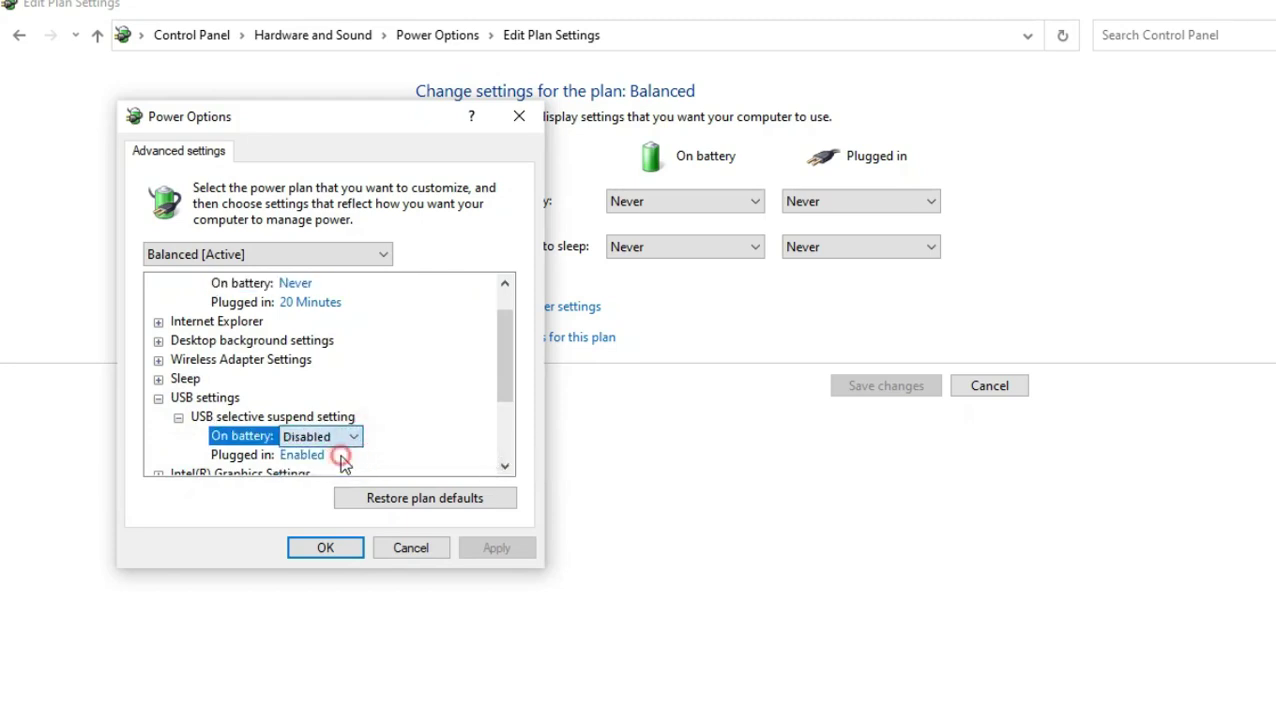
pyautogui.click(328, 458)
pyautogui.click(353, 456)
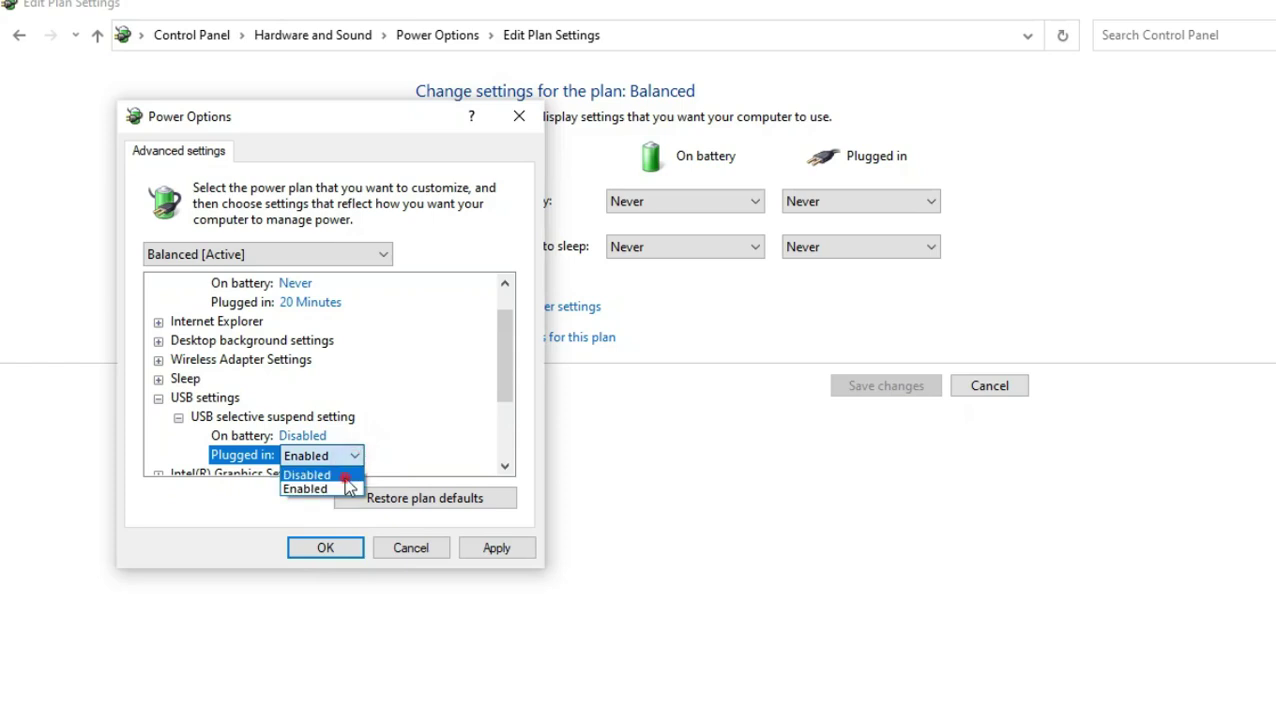
pyautogui.click(346, 476)
pyautogui.click(492, 550)
pyautogui.click(333, 548)
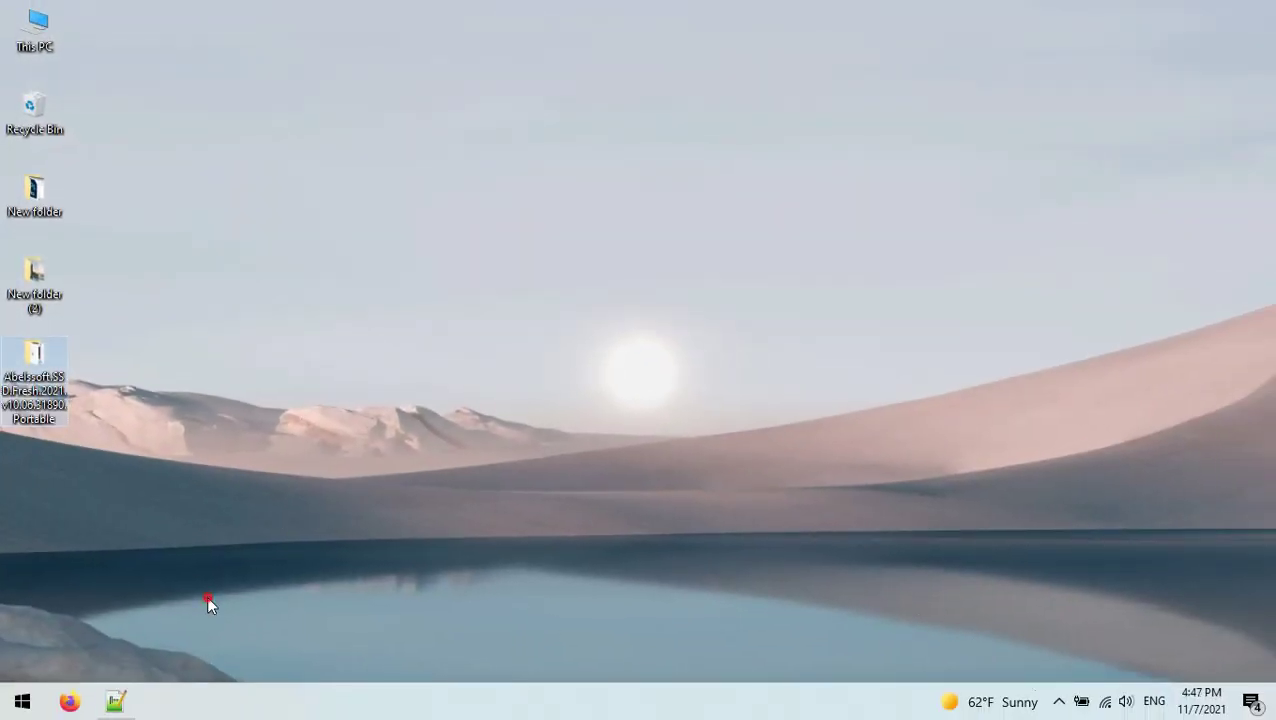
# Restart the computer
pyautogui.click(22, 701)
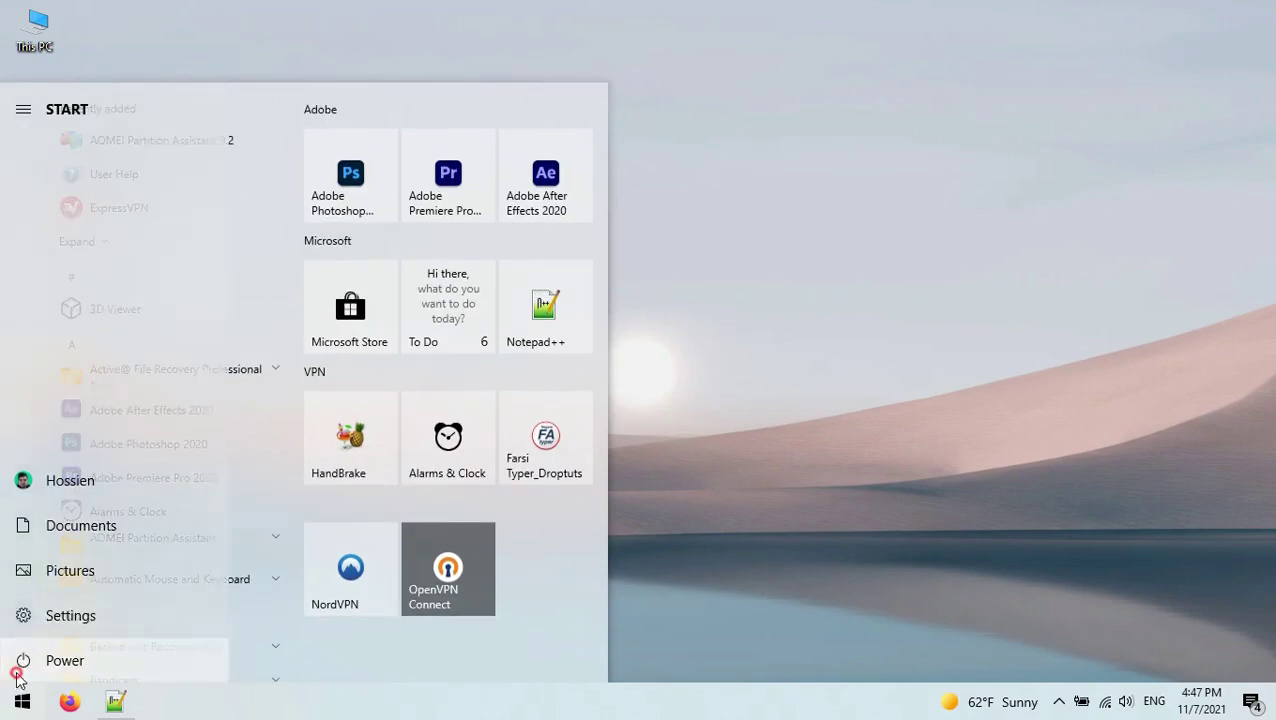
pyautogui.click(17, 677)
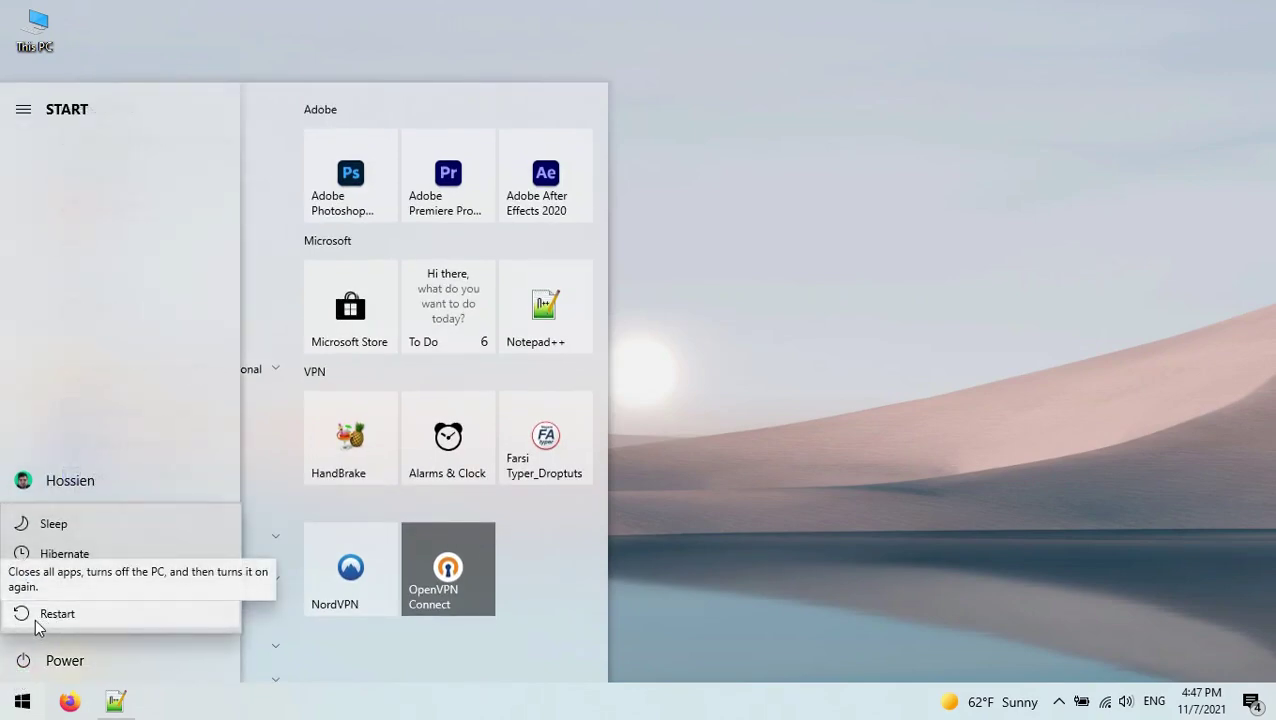